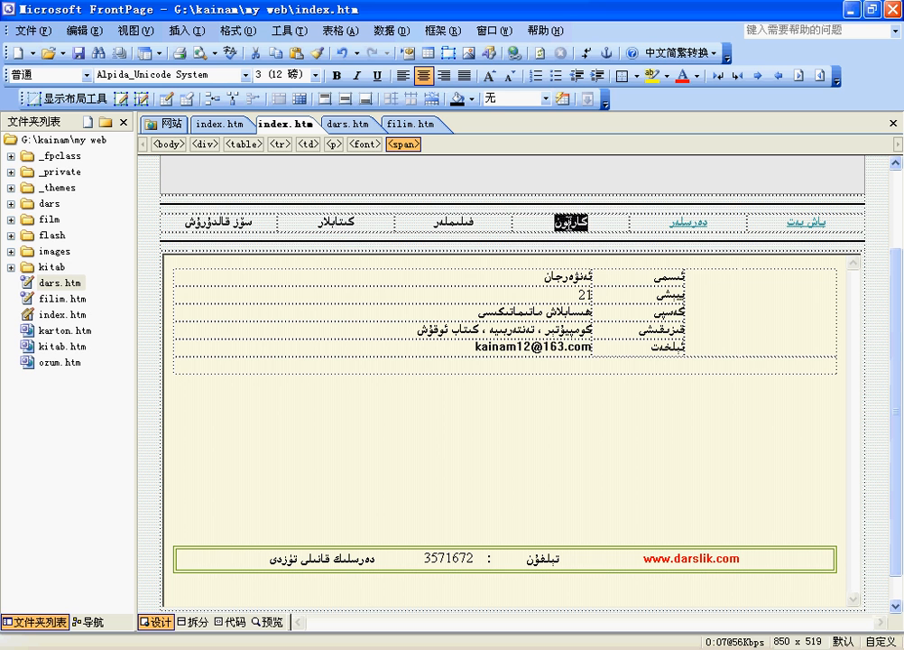
- Link the selected كارتون navigation text to karton.htm with I1 as the target frame
click(514, 54)
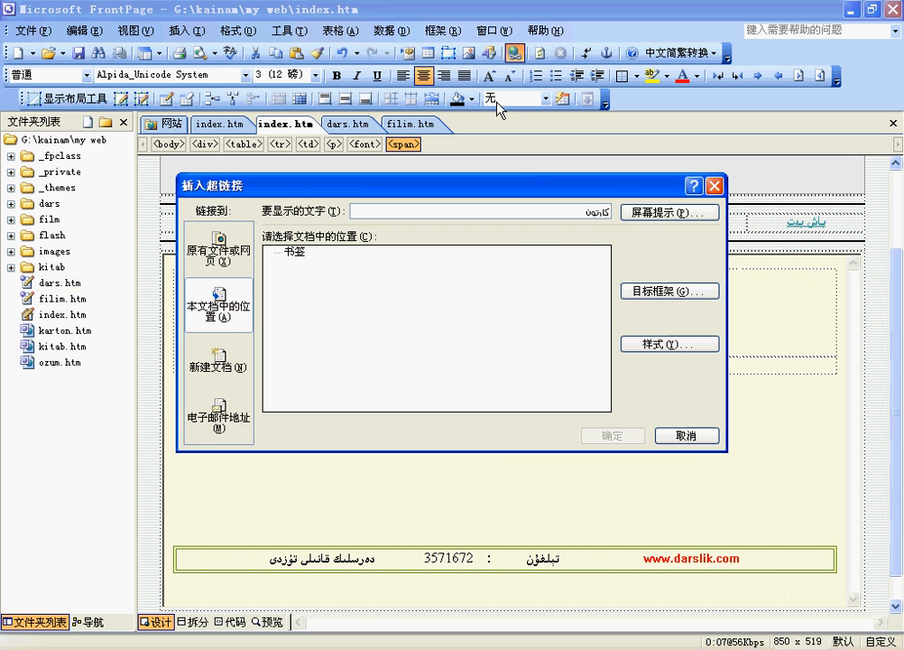
click(212, 252)
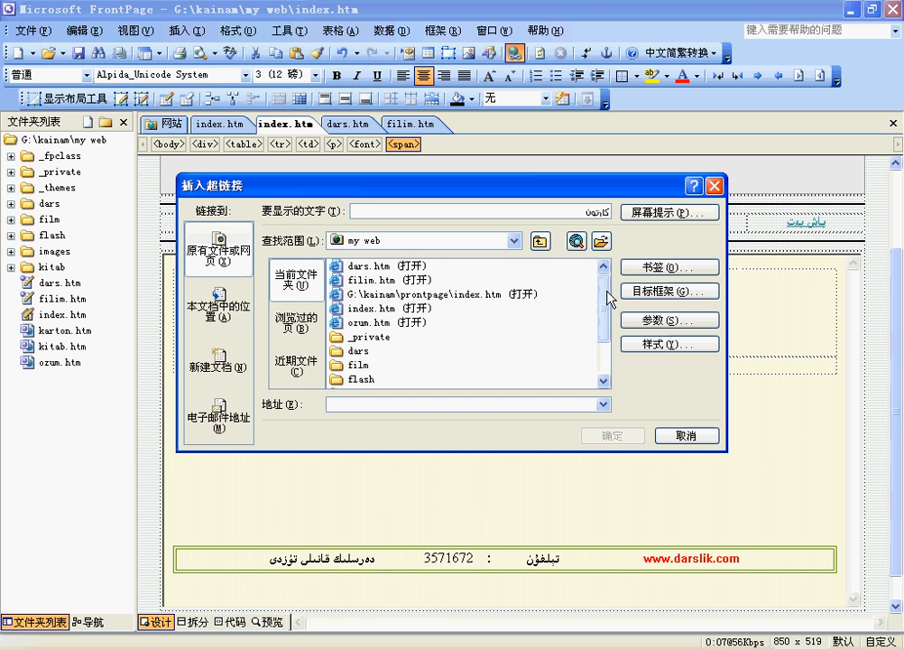
drag(609, 298, 609, 343)
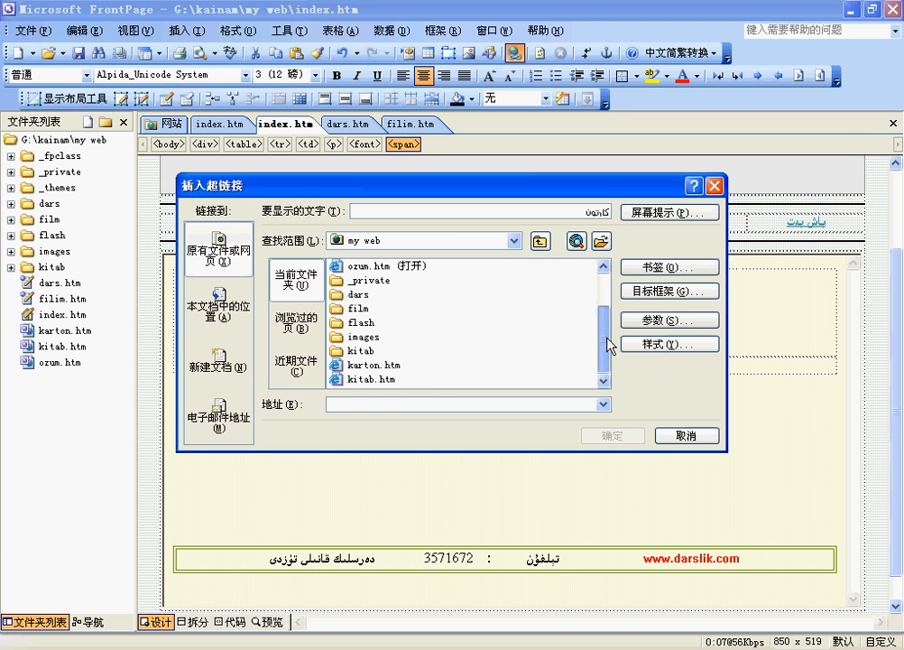
click(375, 365)
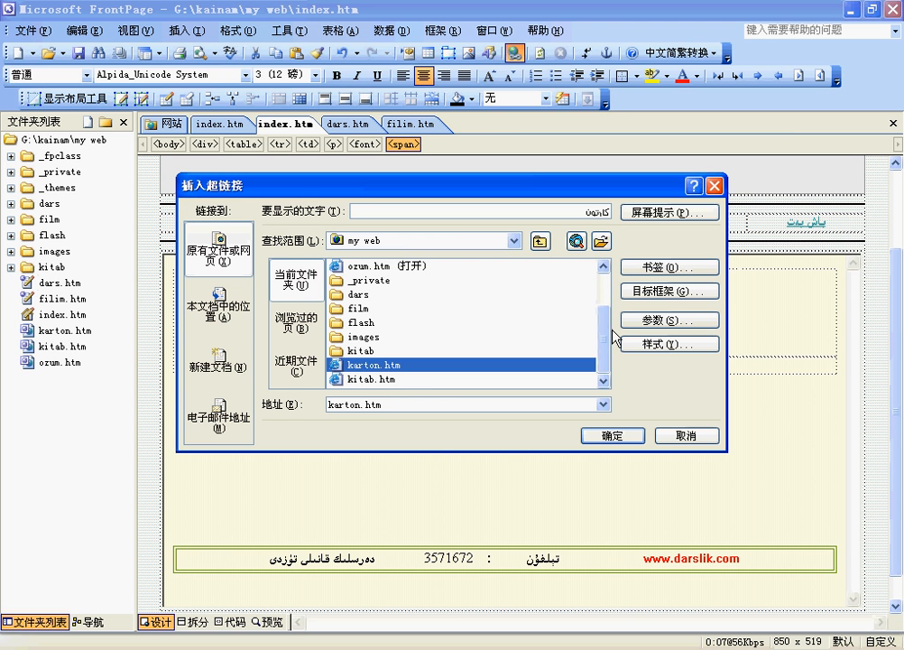
click(668, 291)
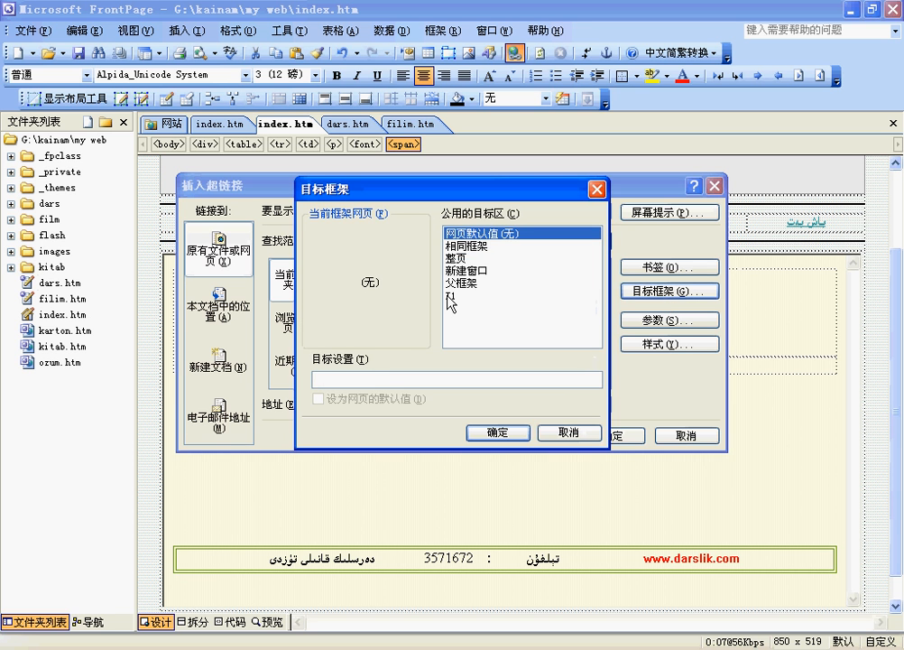
click(450, 296)
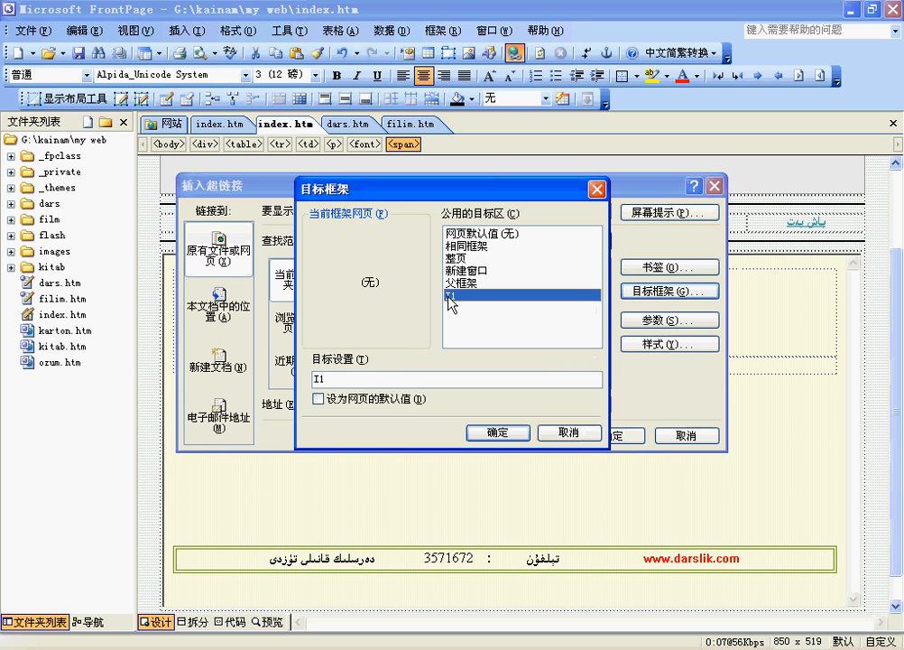
click(499, 433)
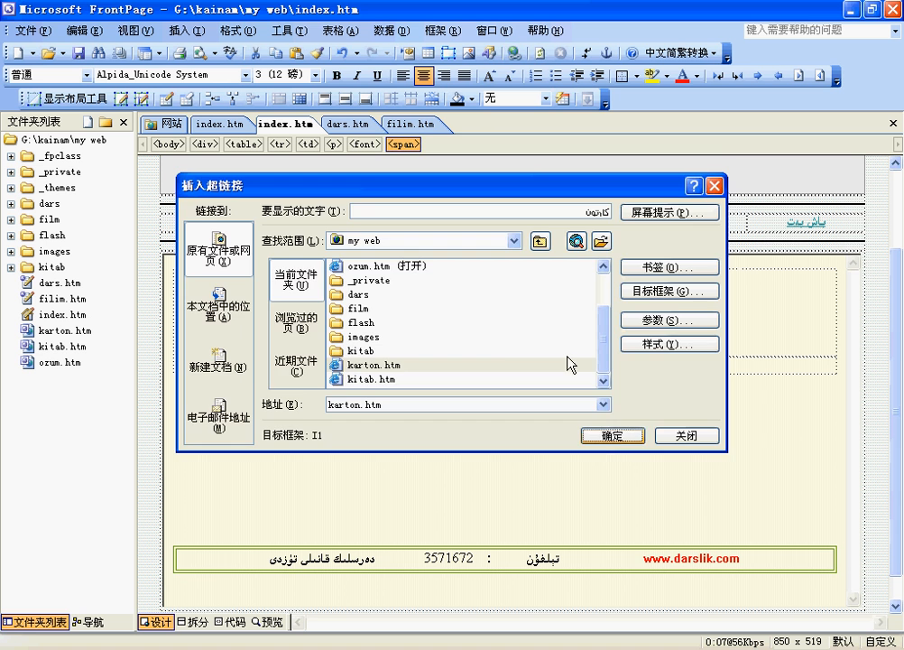
key(Return)
- Link the فىلىملەر navigation text to the existing page filim.htm
click(463, 221)
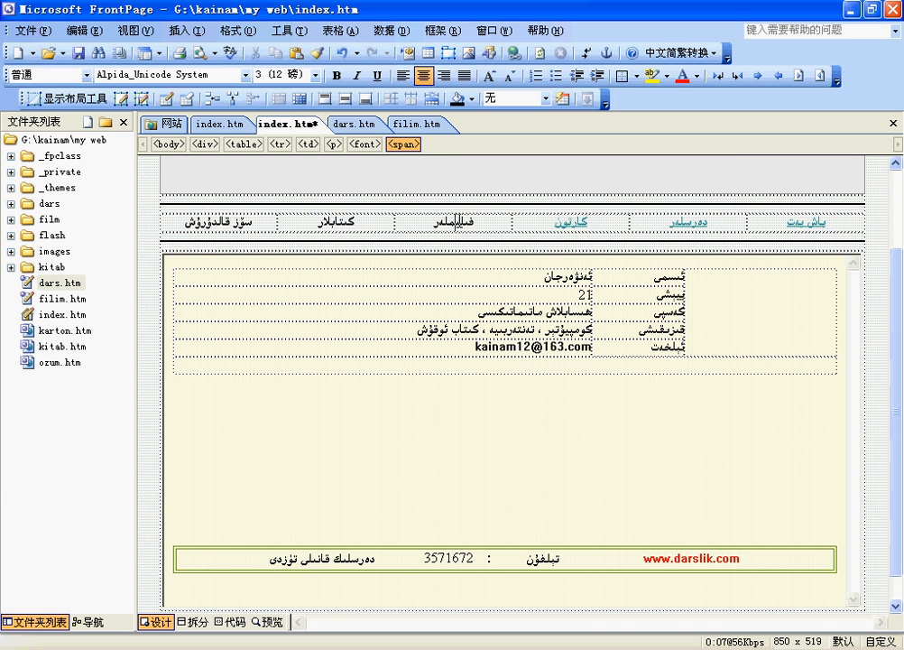
double_click(454, 221)
click(431, 221)
double_click(445, 221)
click(515, 53)
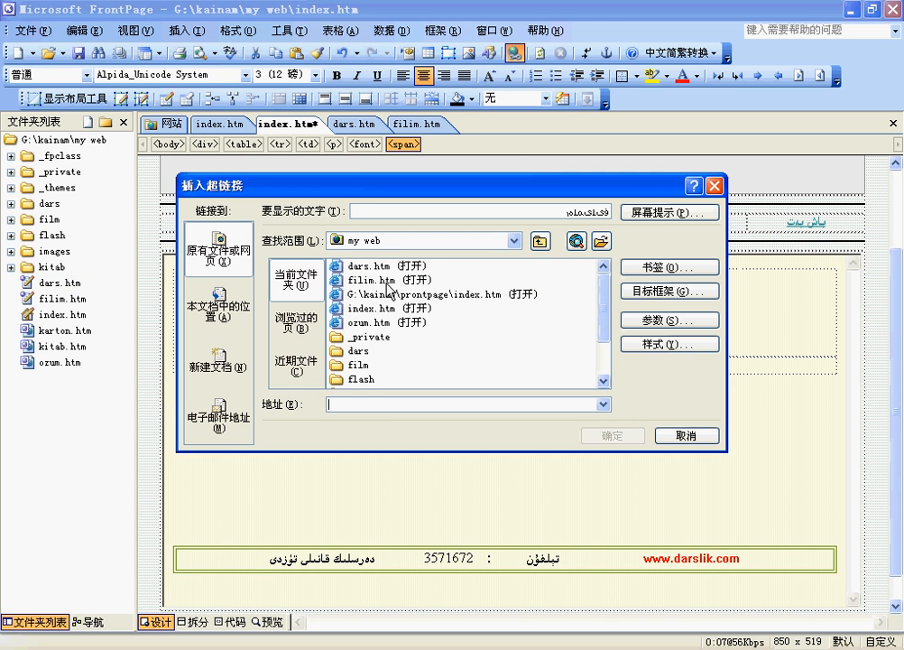
click(383, 280)
click(609, 436)
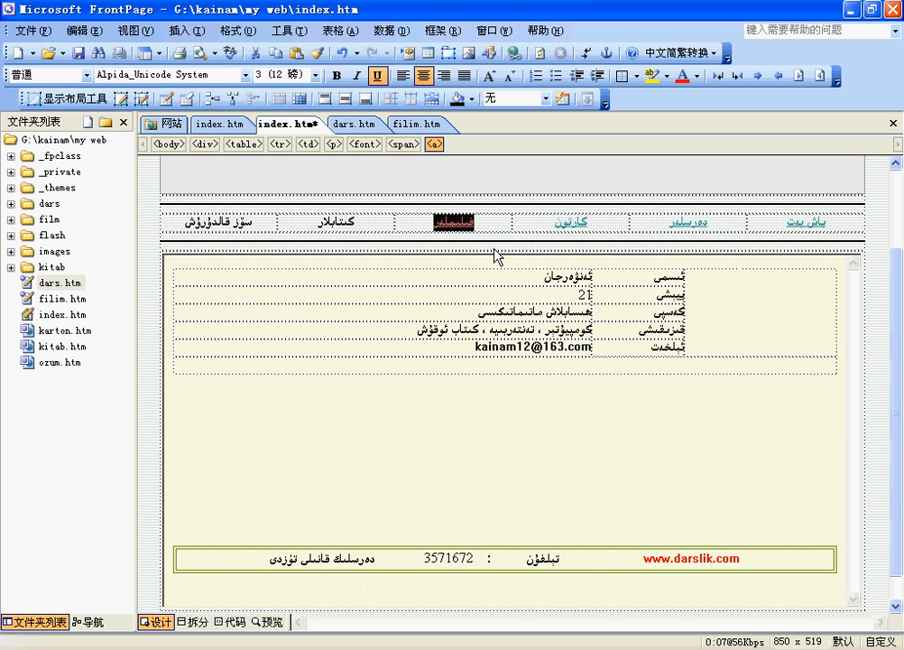
- Set the target frame of the فىلىملەر hyperlink to I1
click(514, 52)
click(670, 291)
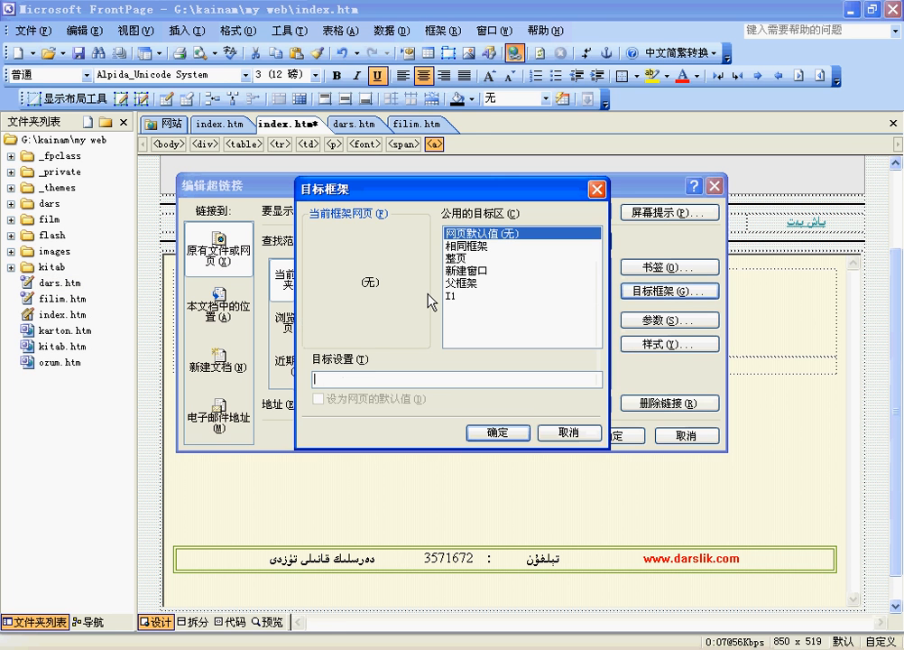
click(451, 295)
click(497, 432)
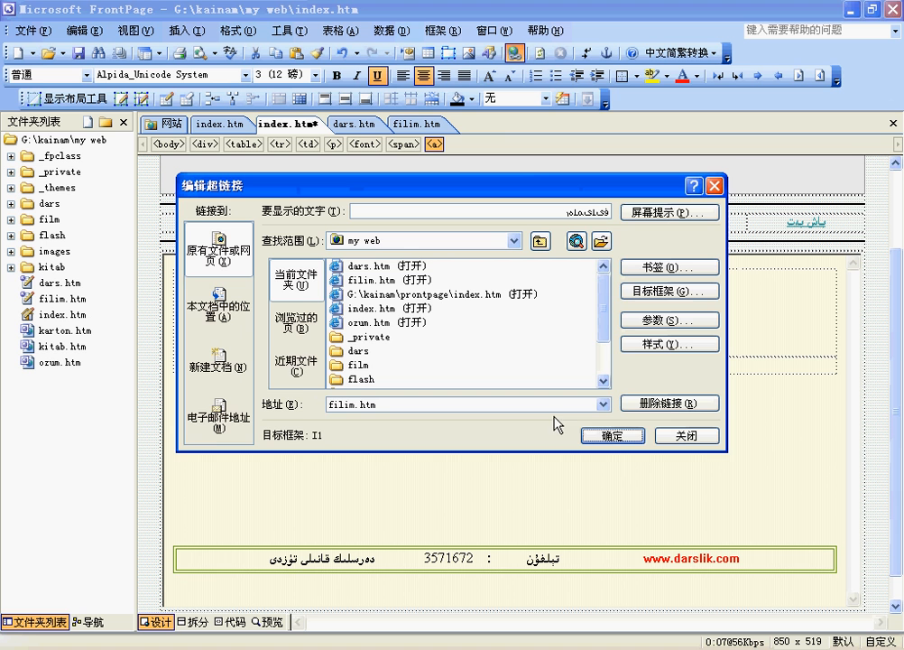
click(610, 436)
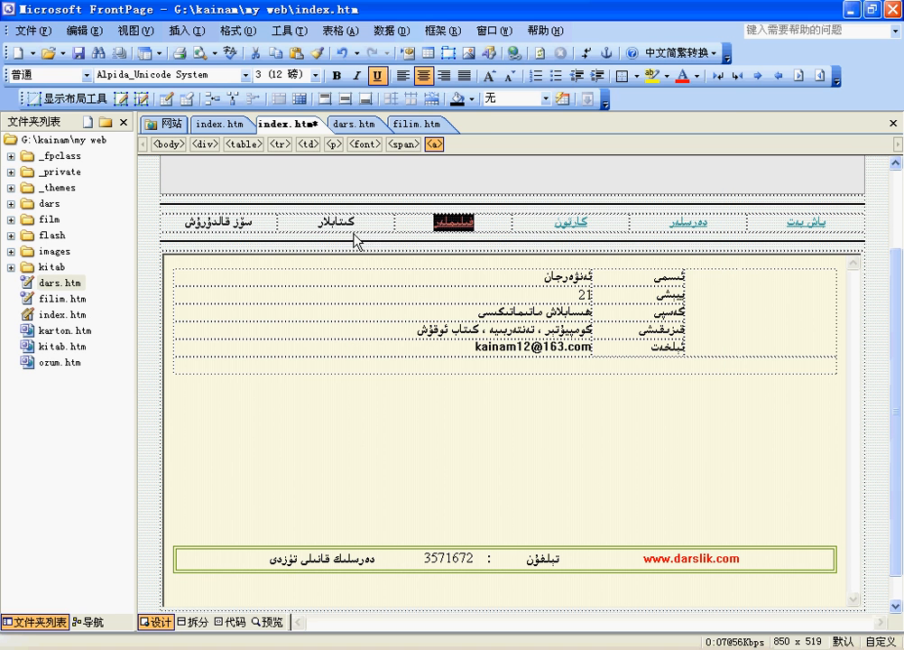
- Link the كىتابلار navigation text to kitab.htm with I1 as the target frame
double_click(344, 225)
right_click(344, 225)
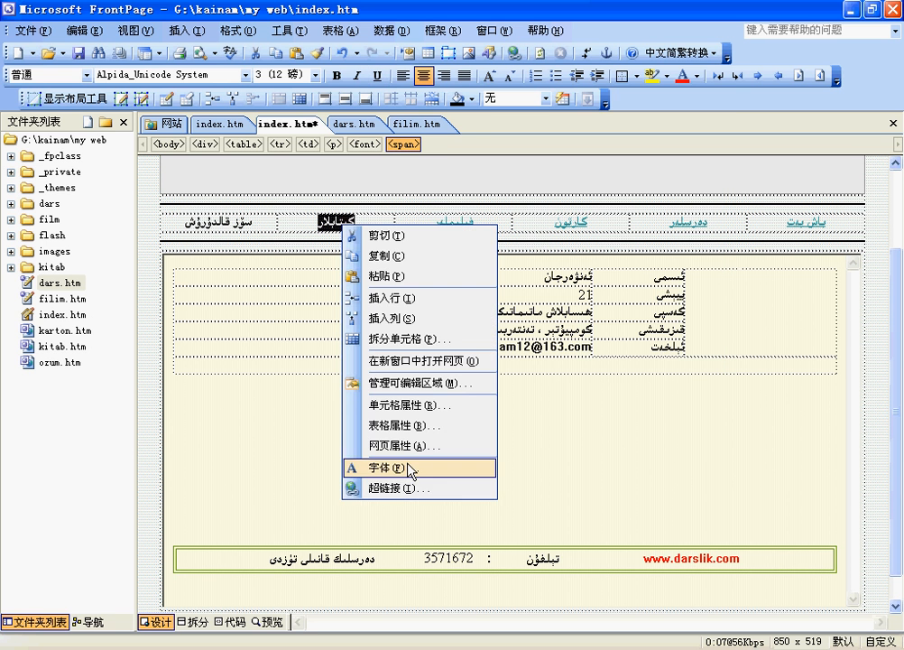
click(469, 489)
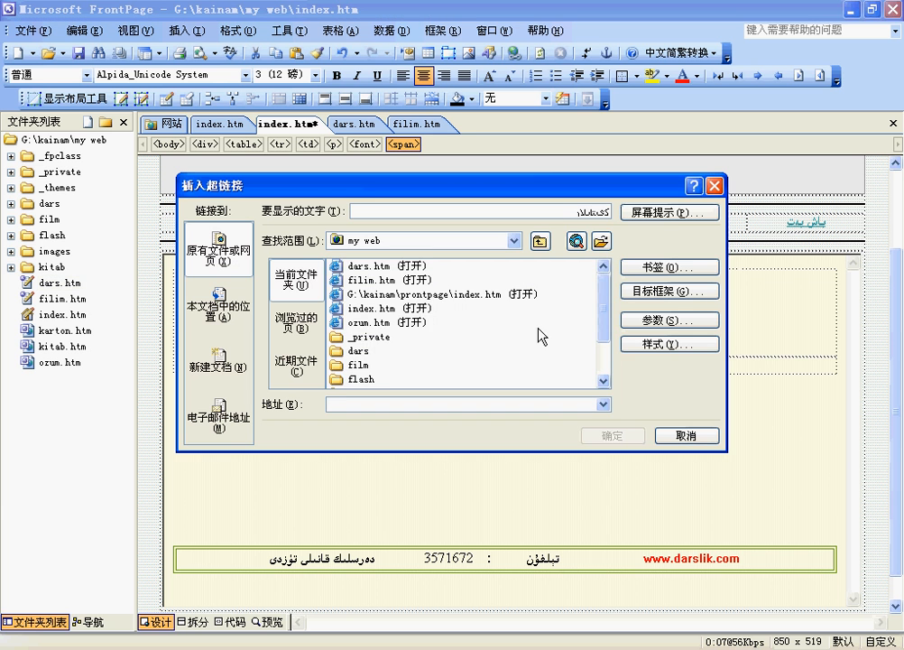
drag(602, 320, 604, 369)
click(381, 367)
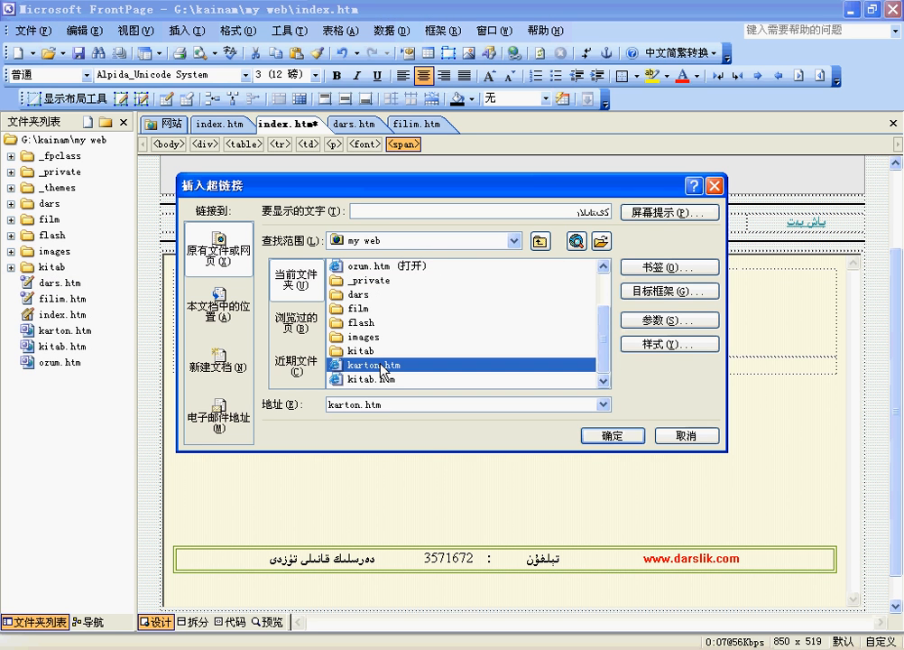
click(388, 379)
click(657, 291)
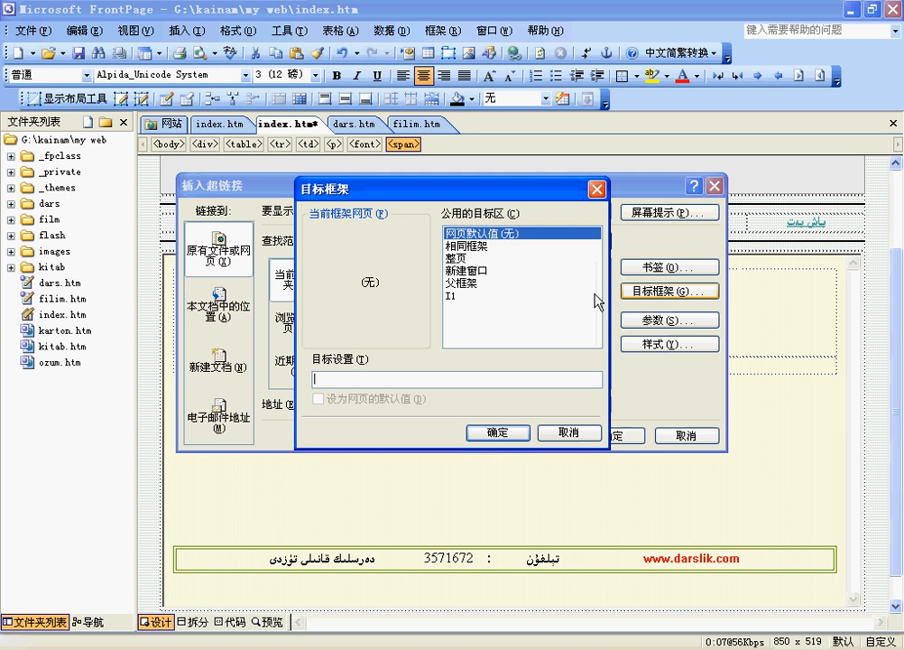
click(461, 292)
click(494, 431)
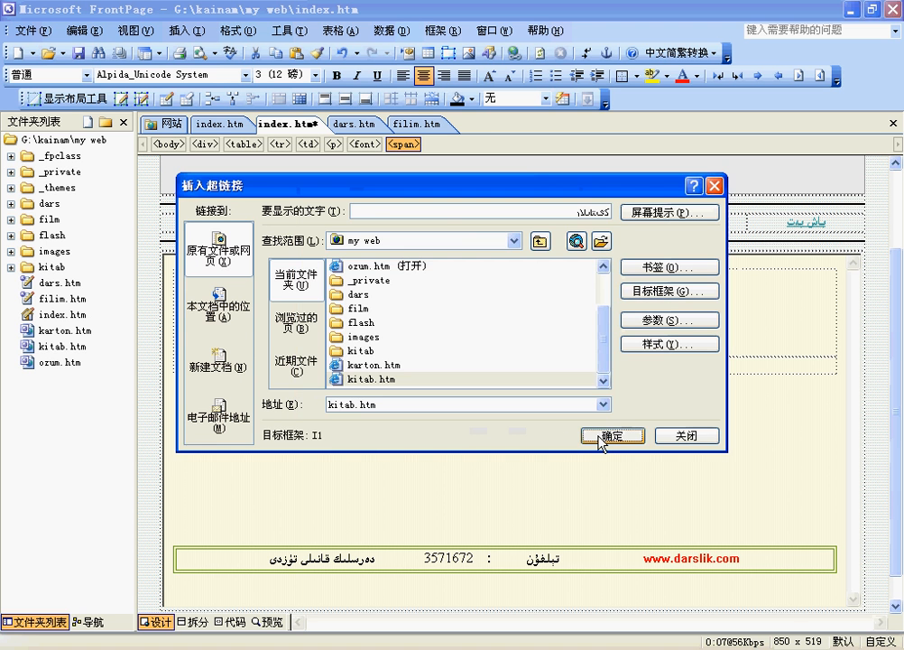
click(607, 435)
- Select the whole سۆز قالدۇرۇش navigation text and link it to the address book
click(210, 222)
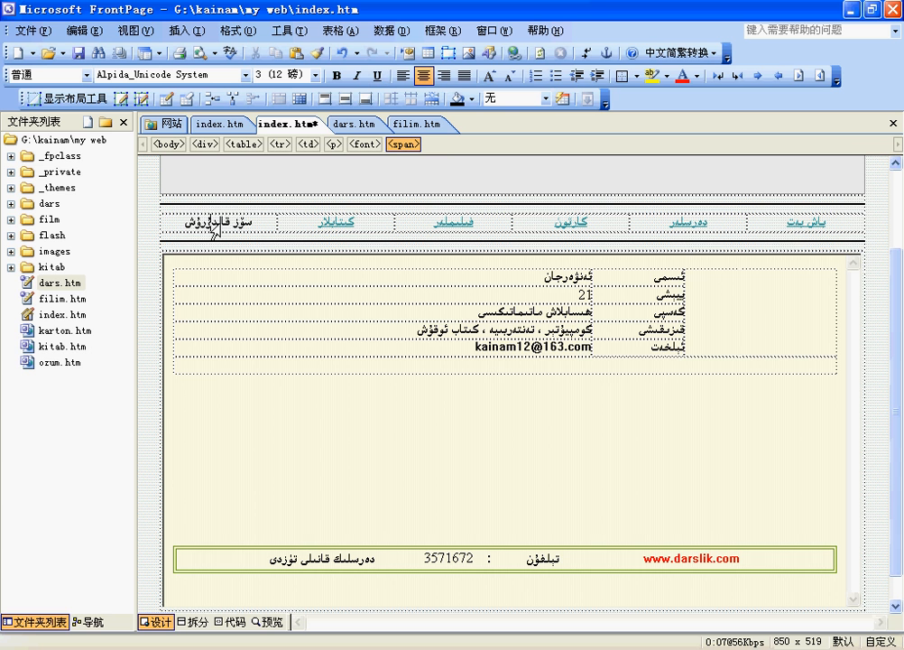
mouse_move(237, 222)
mouse_down()
mouse_move(184, 223)
mouse_move(250, 223)
mouse_up()
click(246, 224)
click(251, 224)
double_click(232, 223)
click(228, 223)
double_click(237, 223)
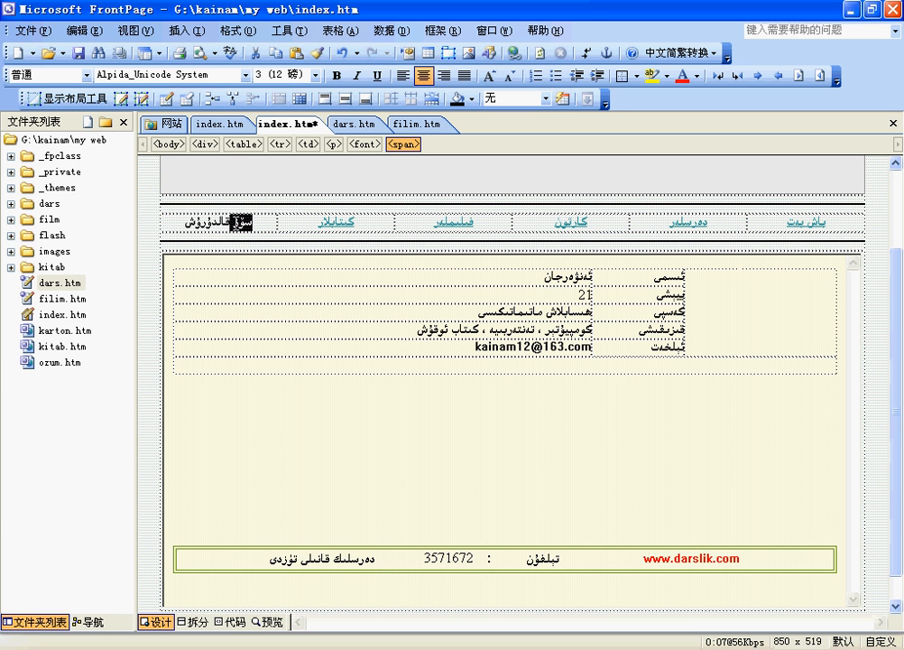
click(223, 223)
drag(252, 223, 187, 223)
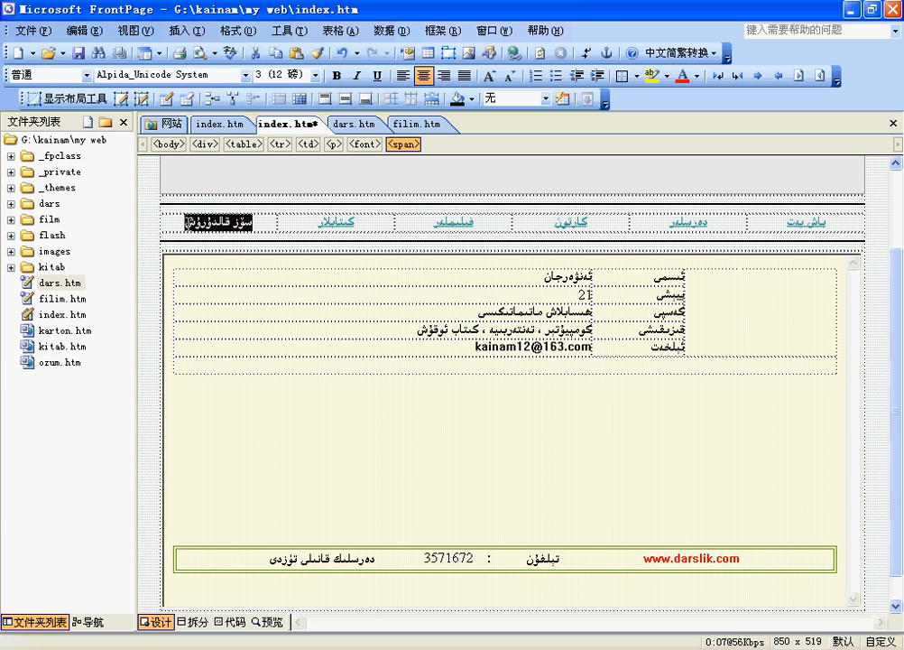
click(515, 52)
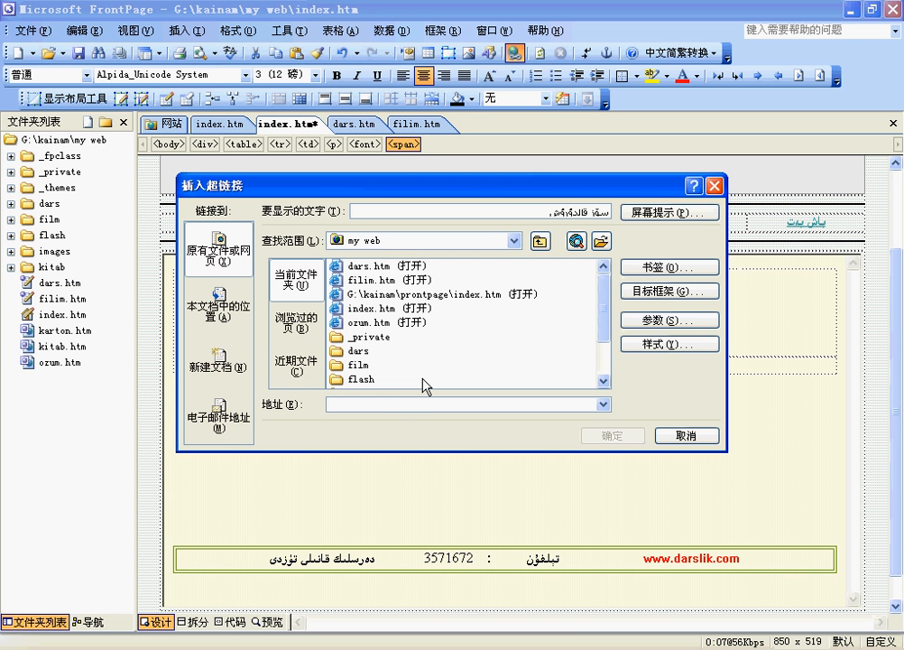
text(book)
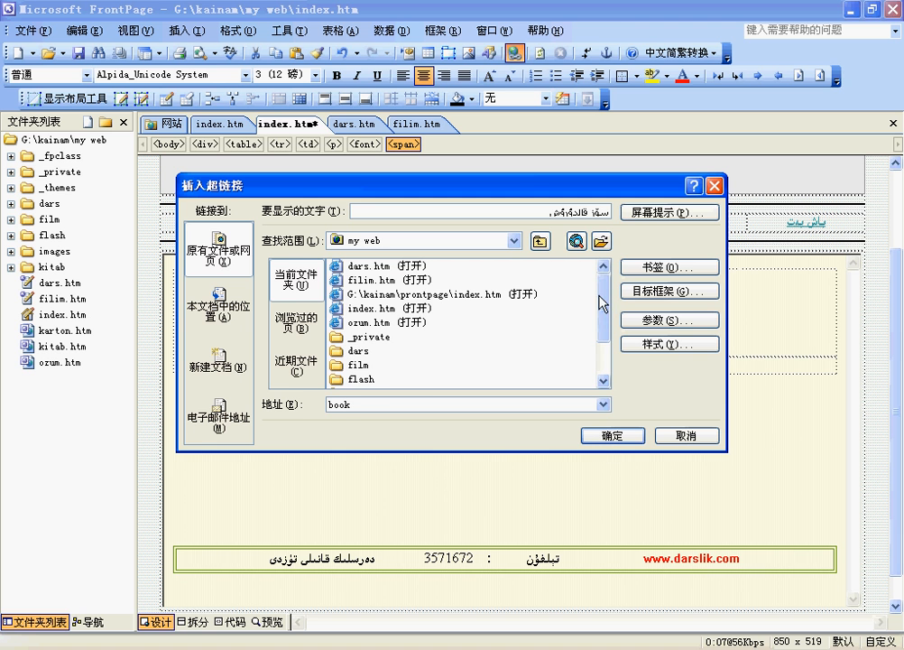
mouse_move(602, 297)
mouse_down()
mouse_move(609, 326)
mouse_move(595, 307)
mouse_up()
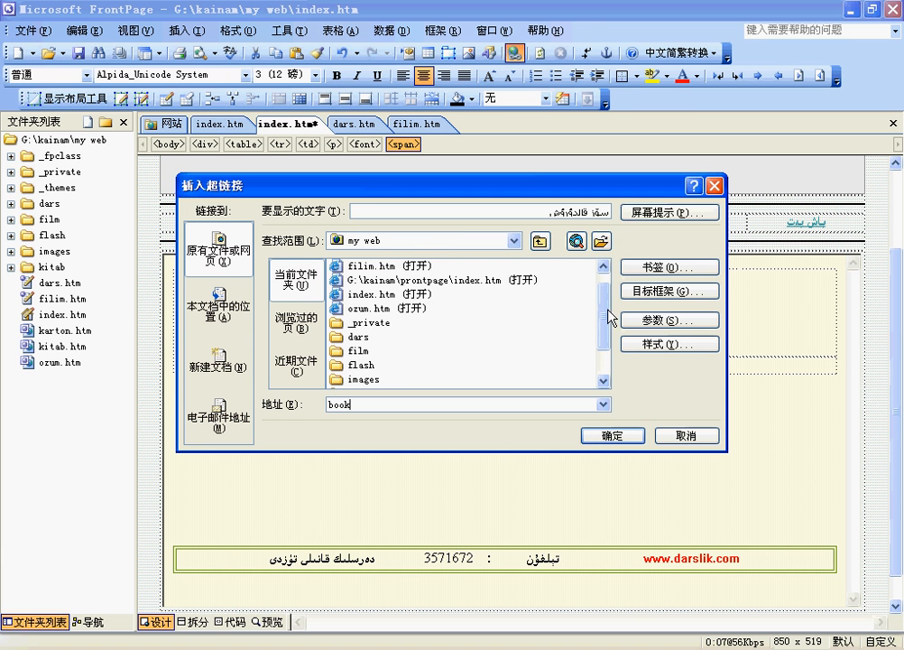
scroll(521, 296, down, 1)
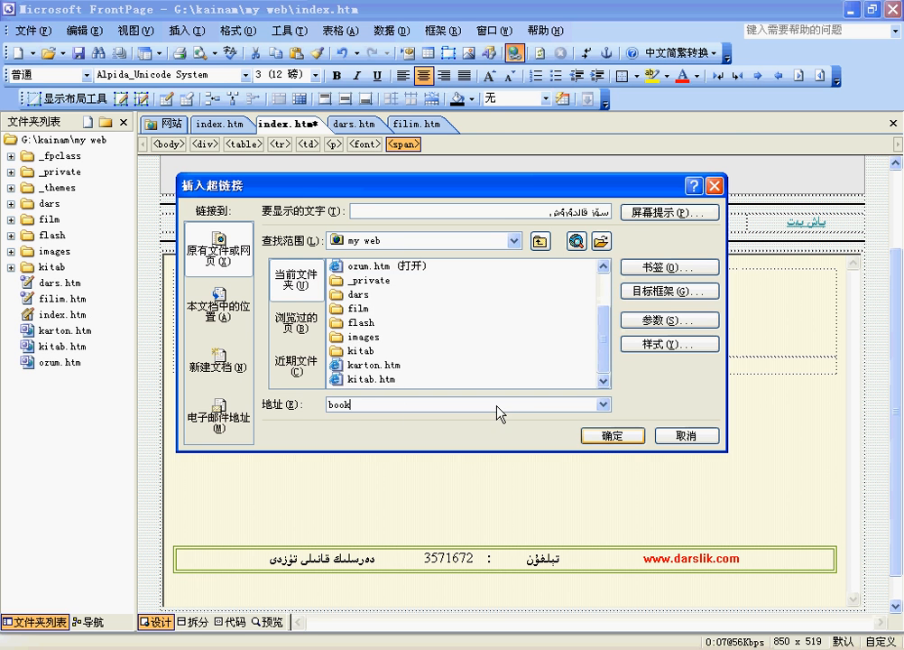
key(Return)
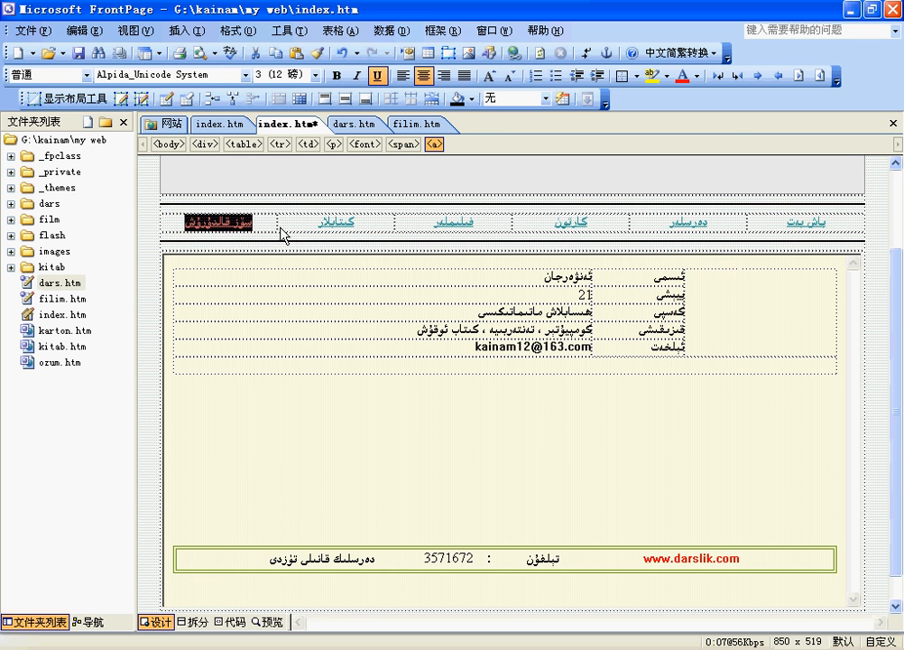
click(260, 232)
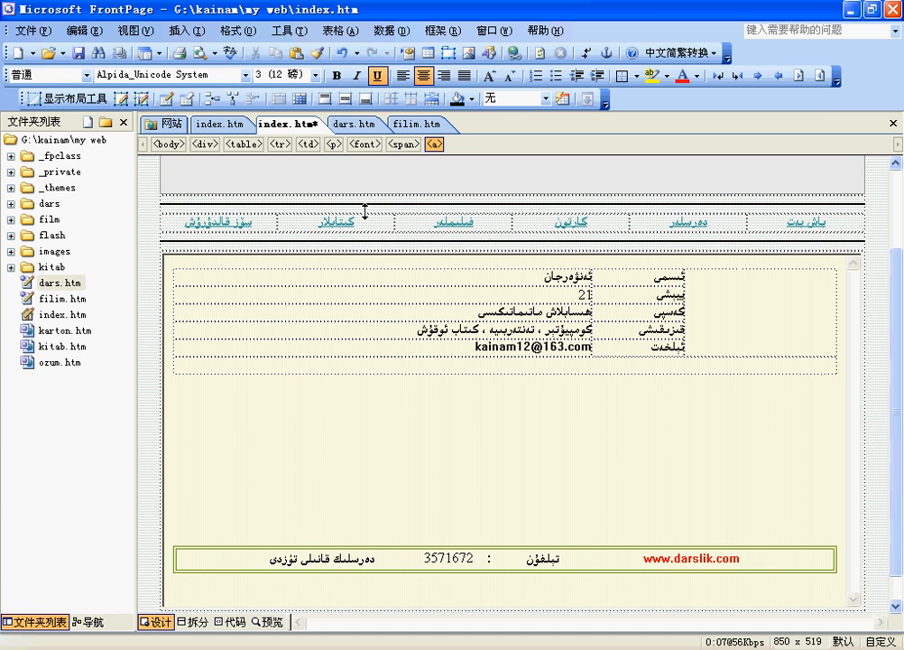
- Switch to Internet Explorer, refresh index.htm and test the navigation links, including كارتون, فىلىملەر and سۆز قالدۇرۇش
click(613, 646)
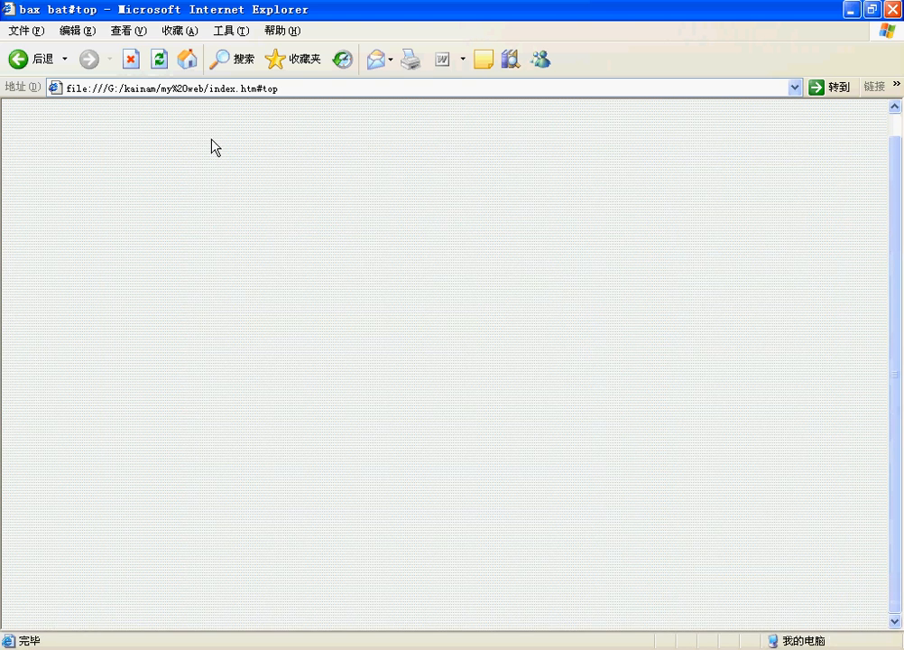
click(160, 59)
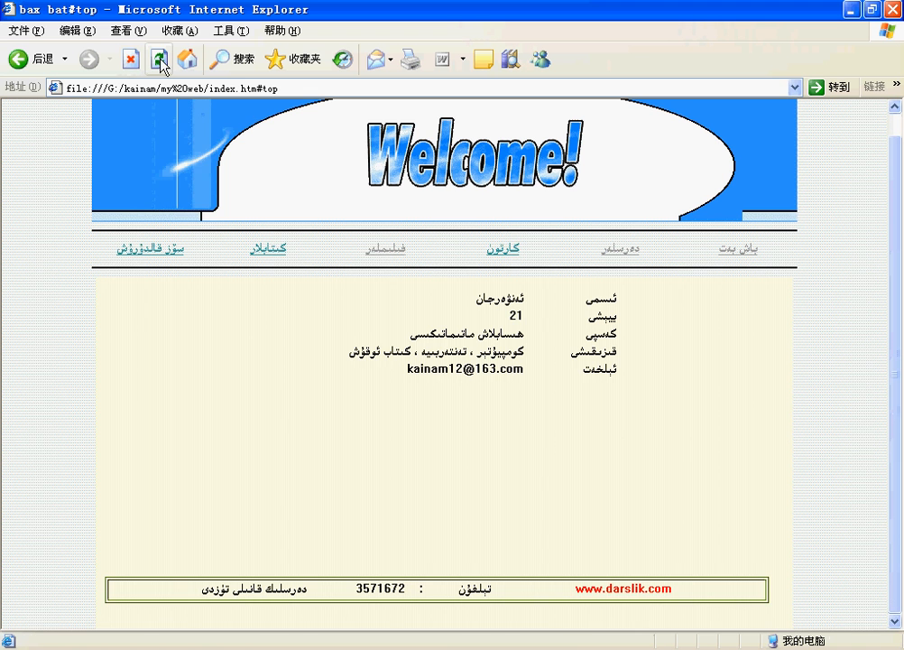
click(508, 248)
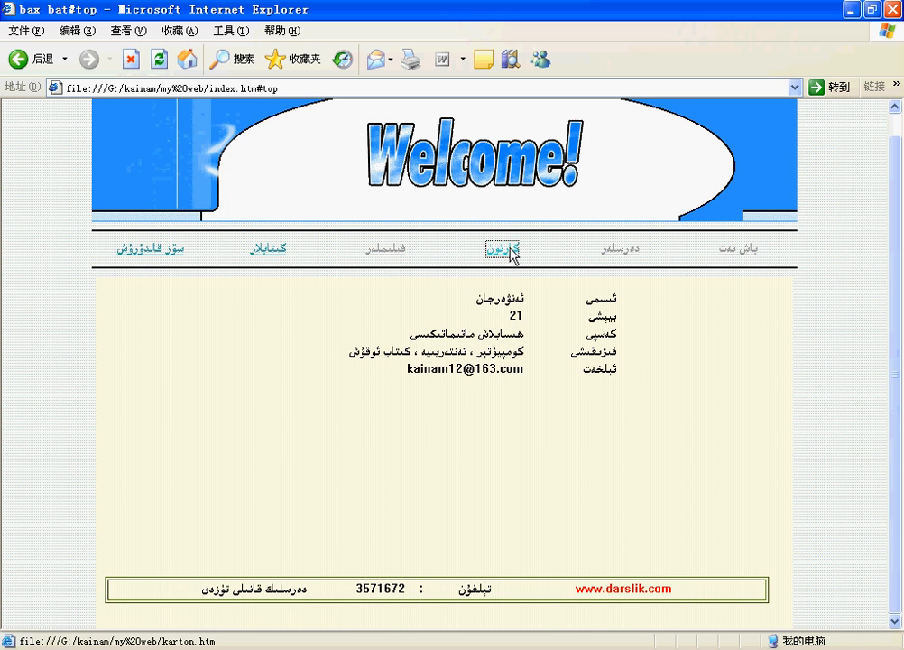
click(390, 252)
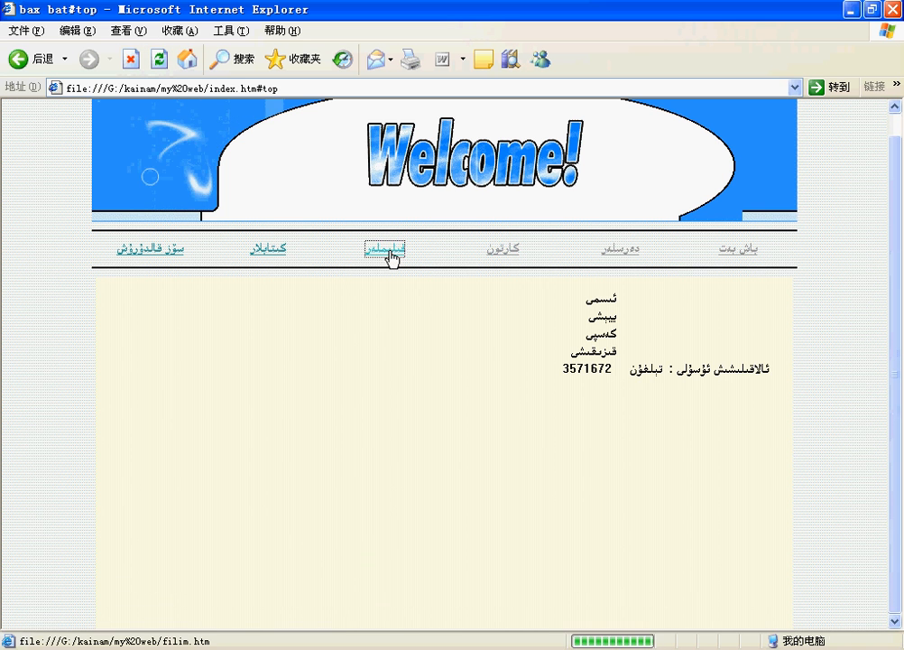
click(276, 263)
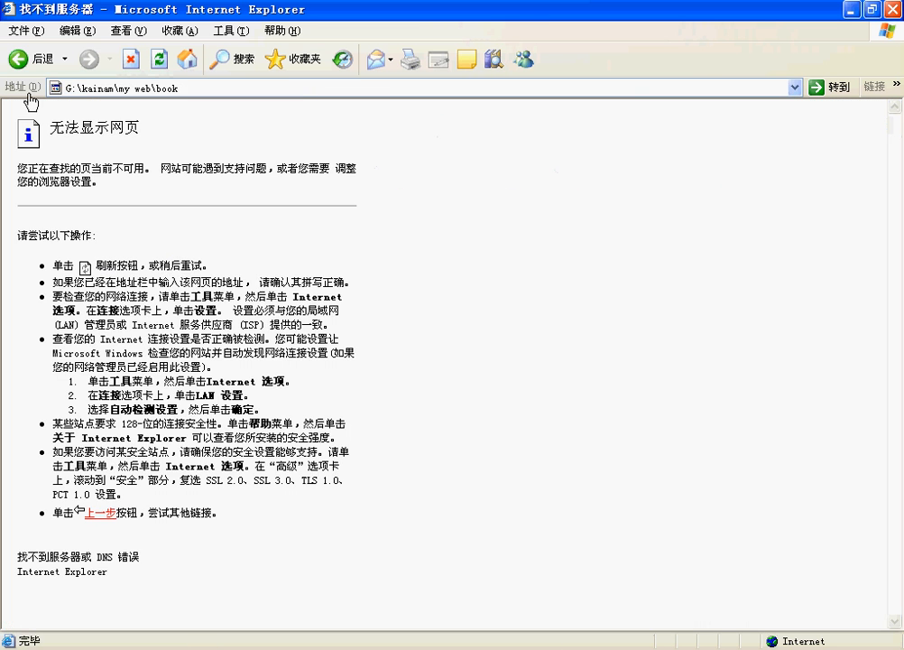
click(18, 59)
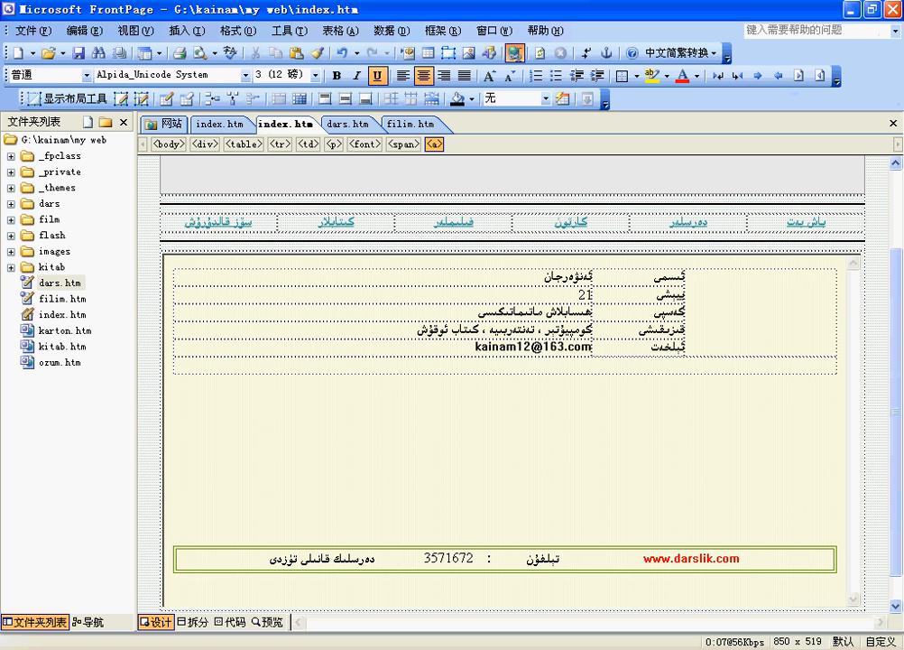
- Set the target frame of the سۆز قالدۇرۇش hyperlink to a new window (_blank)
click(513, 53)
click(663, 290)
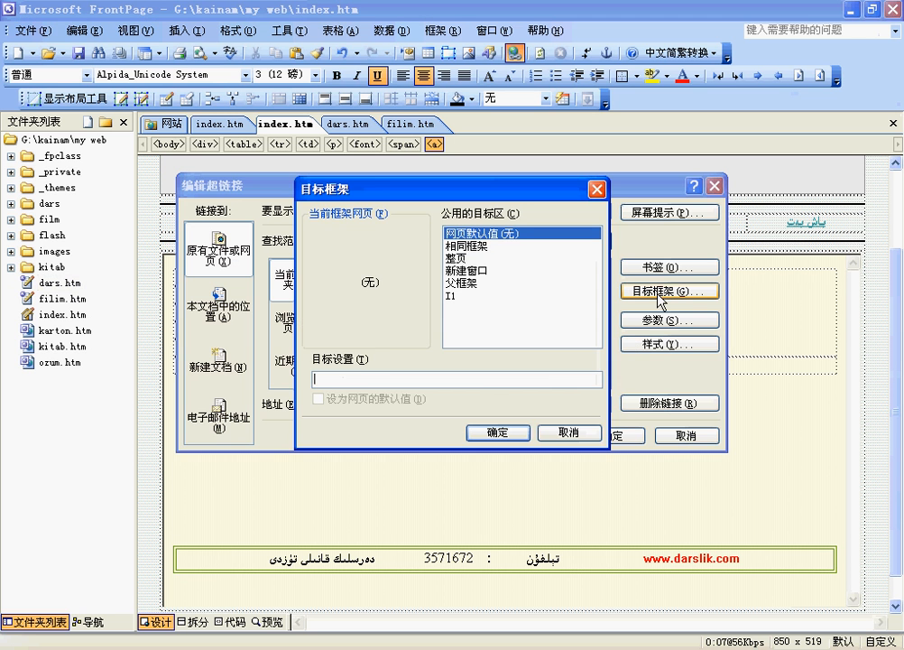
click(597, 188)
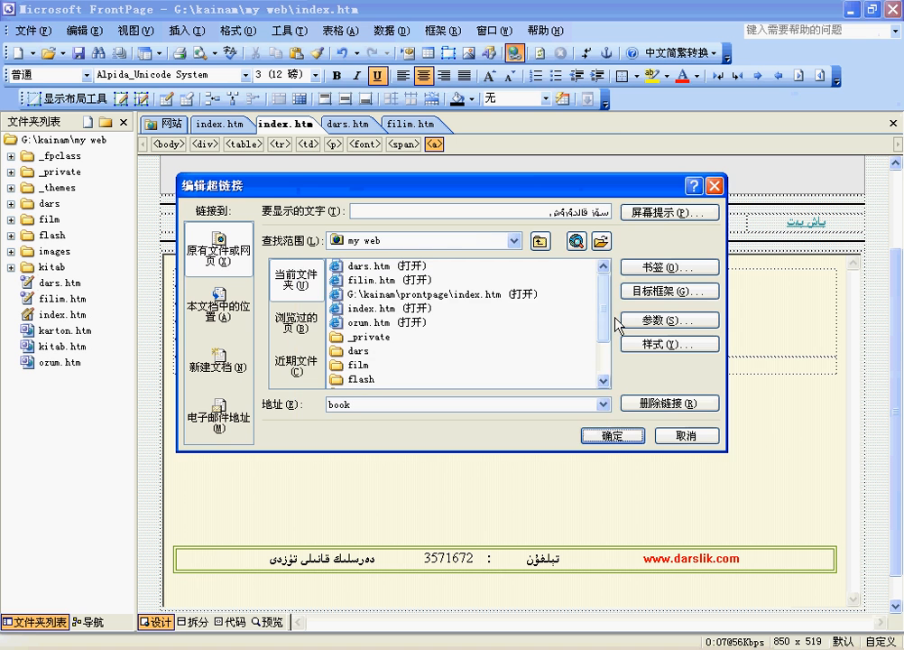
click(669, 344)
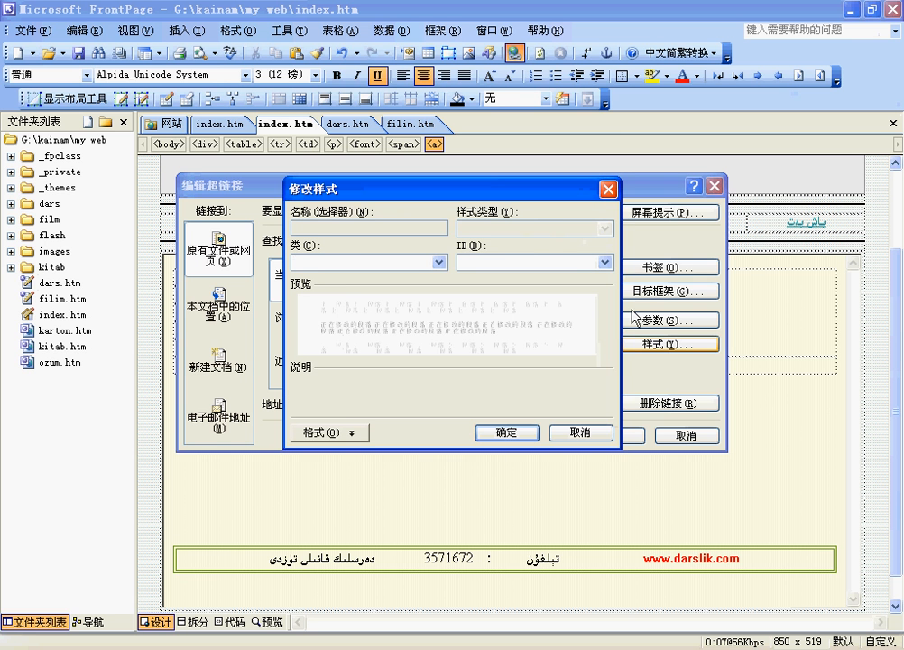
click(609, 189)
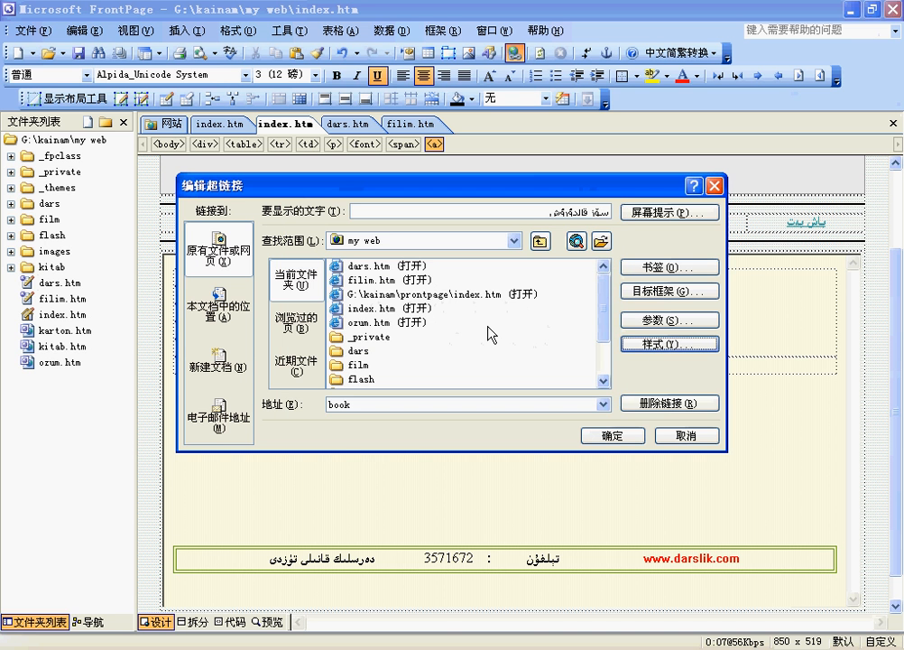
click(656, 298)
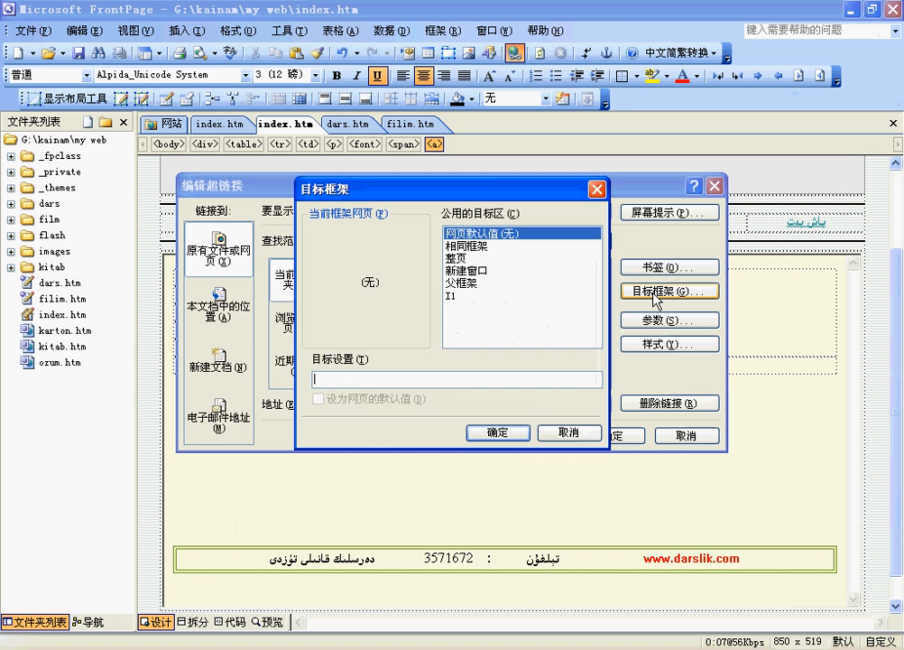
click(469, 272)
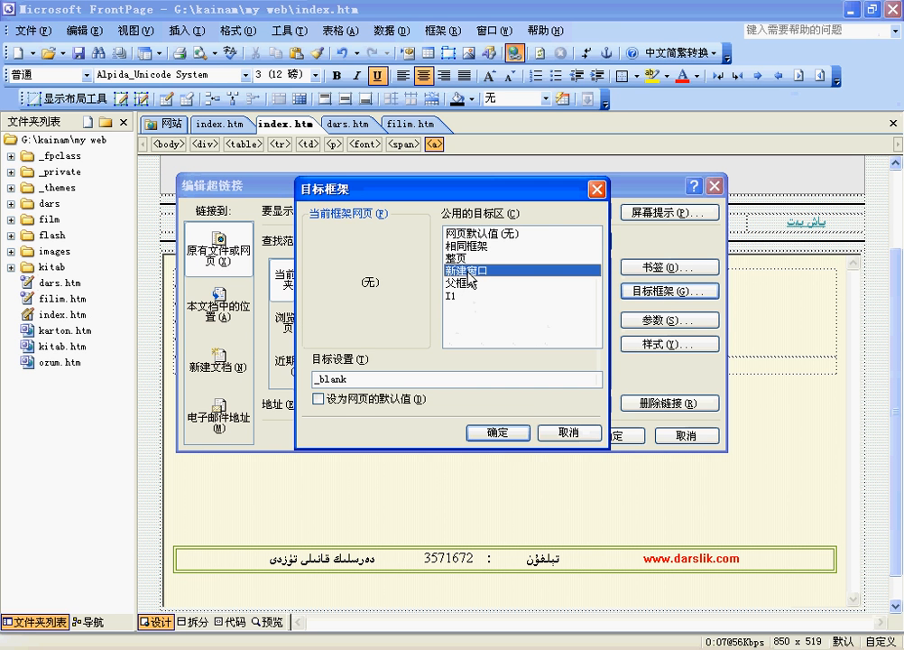
click(499, 432)
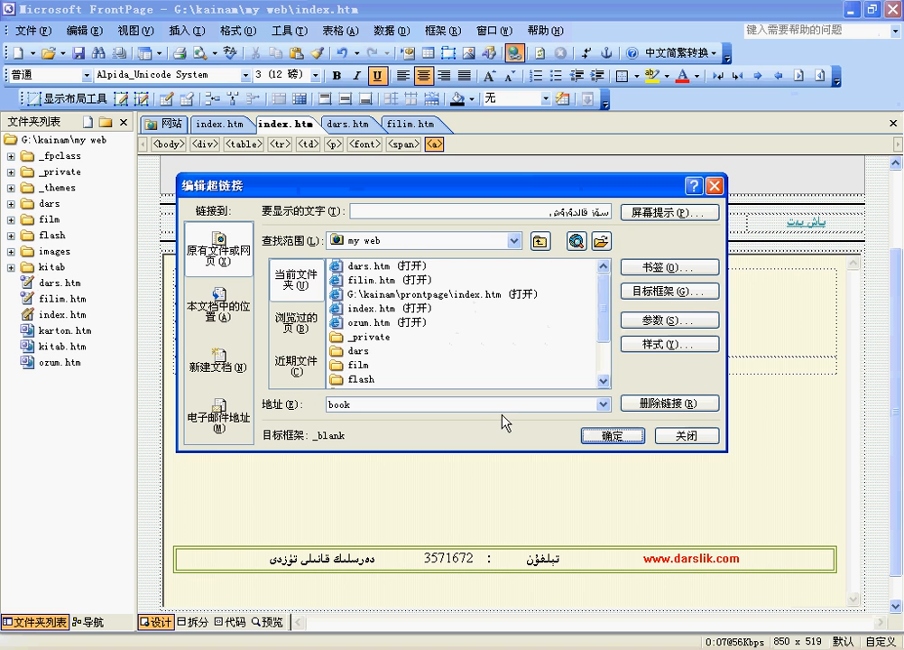
click(605, 440)
- Switch to Internet Explorer, refresh index.htm, test the سۆز قالدۇرۇش link and dismiss the resulting message
key(F12)
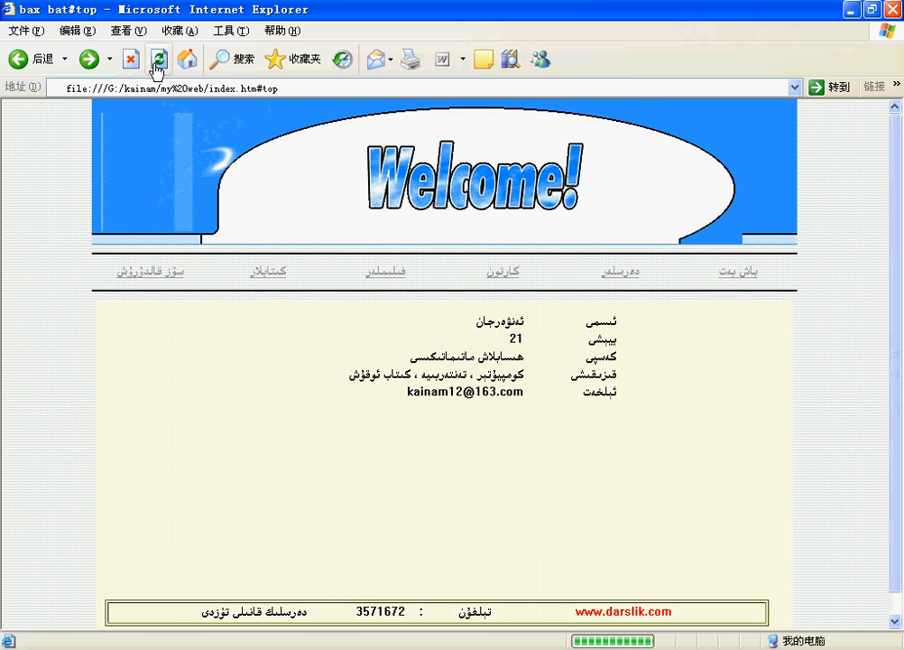
click(168, 249)
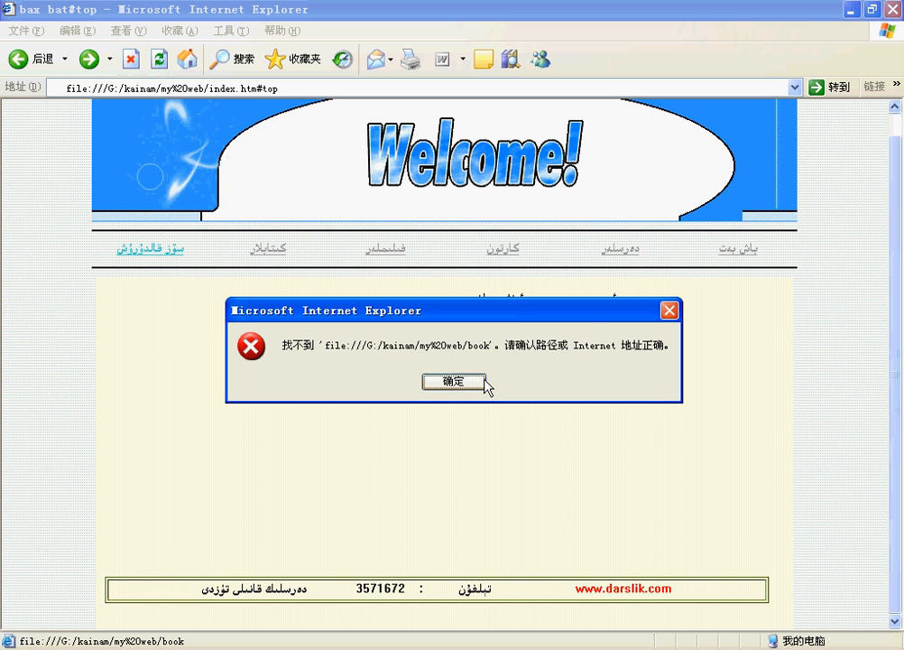
drag(485, 323, 359, 322)
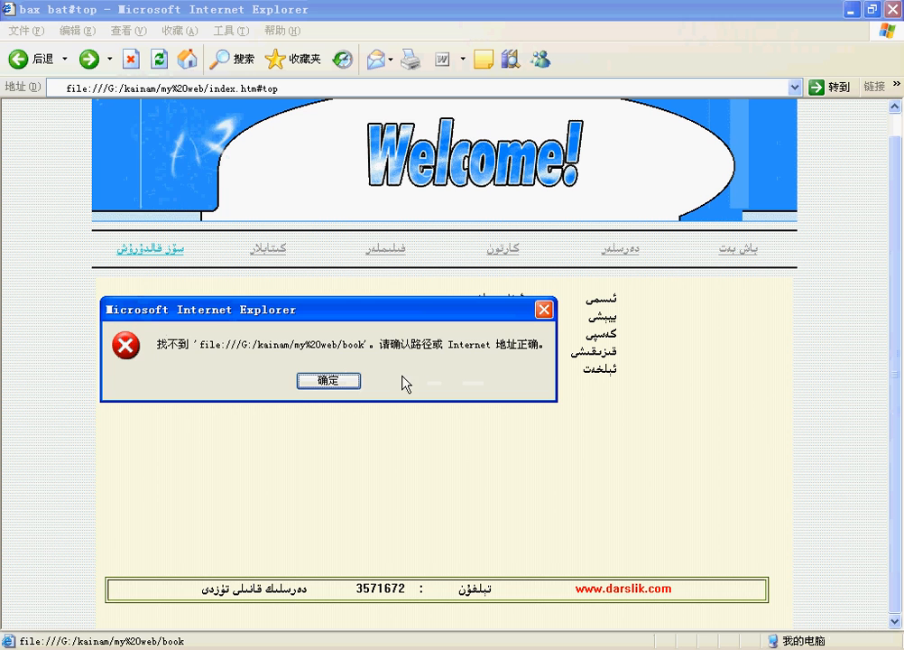
click(327, 381)
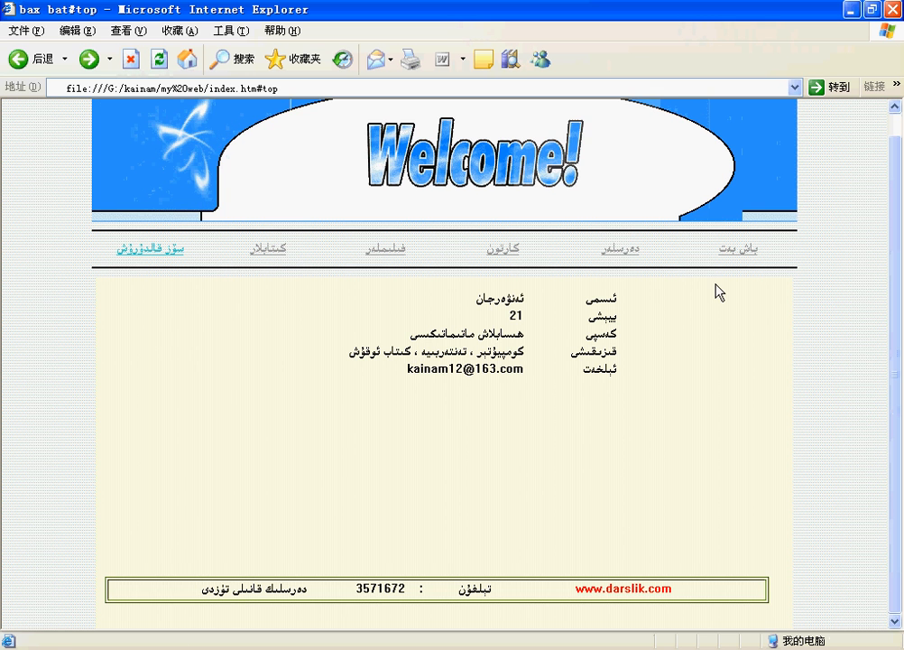
- Test the دەرسلەر link, look through its page in the inline frame, and return through the باش بەت link
click(617, 253)
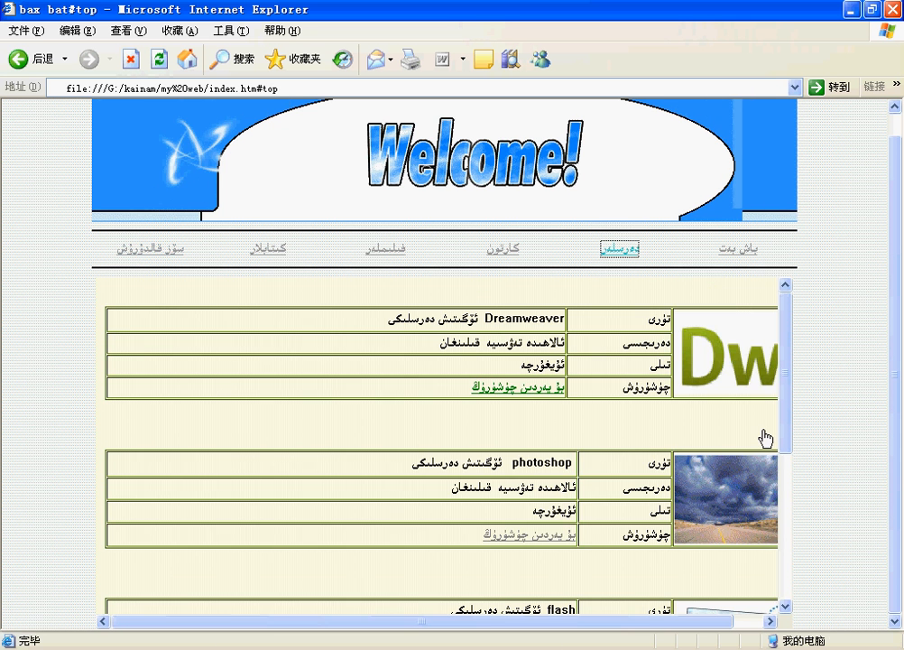
scroll(765, 438, down, 6)
scroll(775, 395, up, 4)
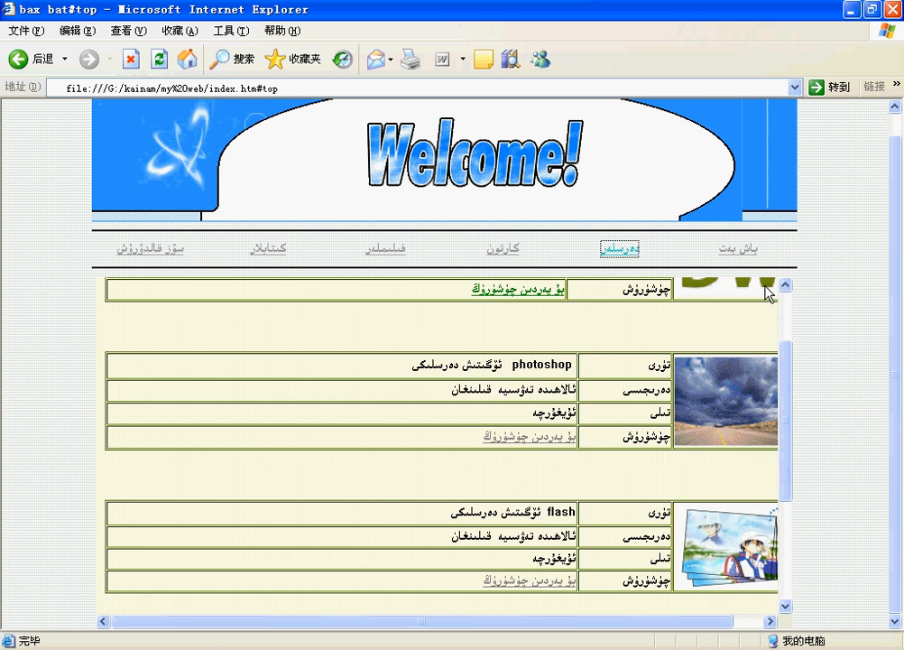
click(750, 250)
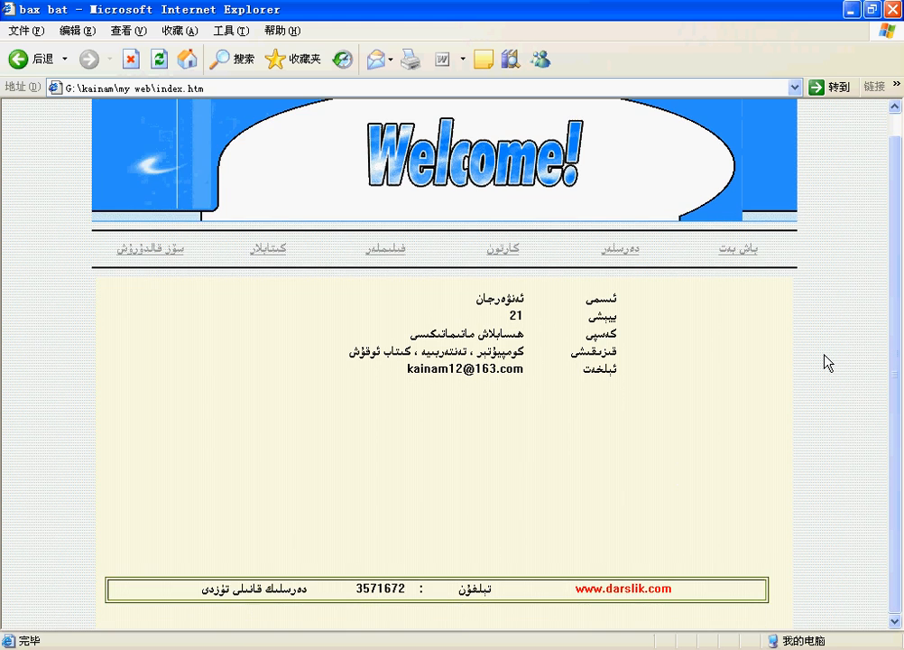
scroll(825, 361, up, 1)
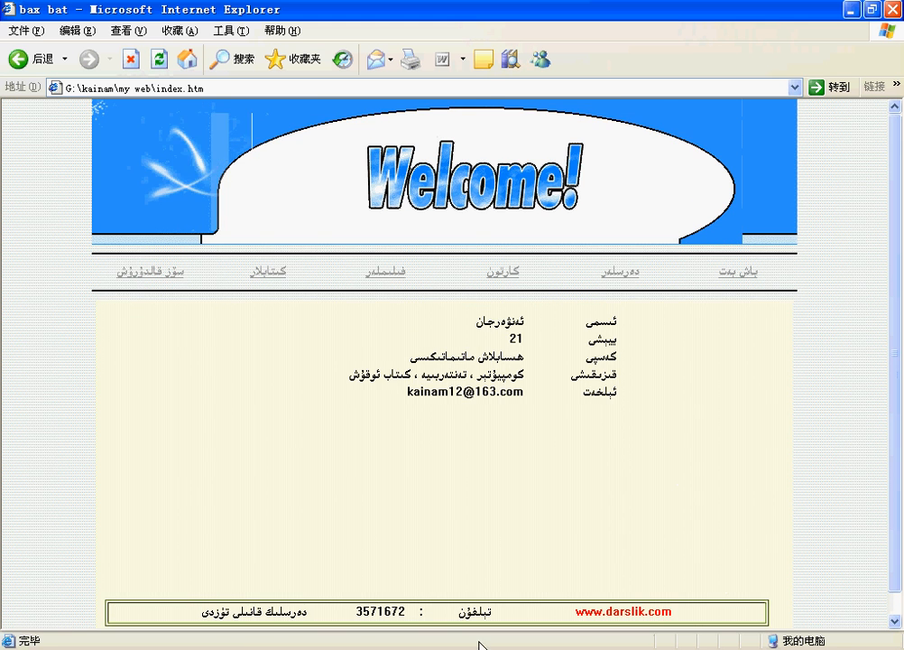
- Switch to FrontPage and insert a bookmark named top directly after the top.swf banner
key(alt+Tab)
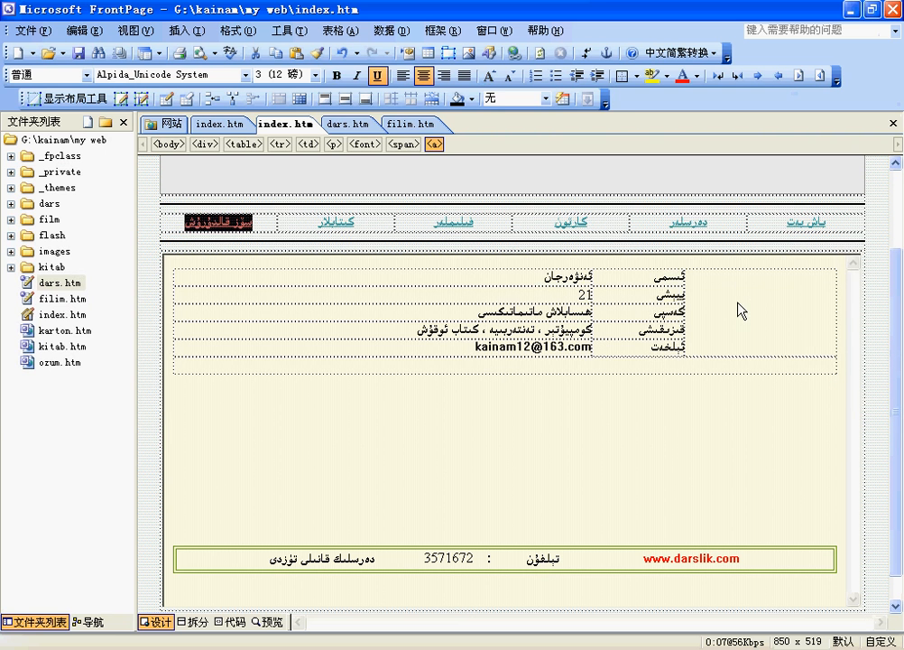
click(874, 232)
scroll(871, 232, up, 2)
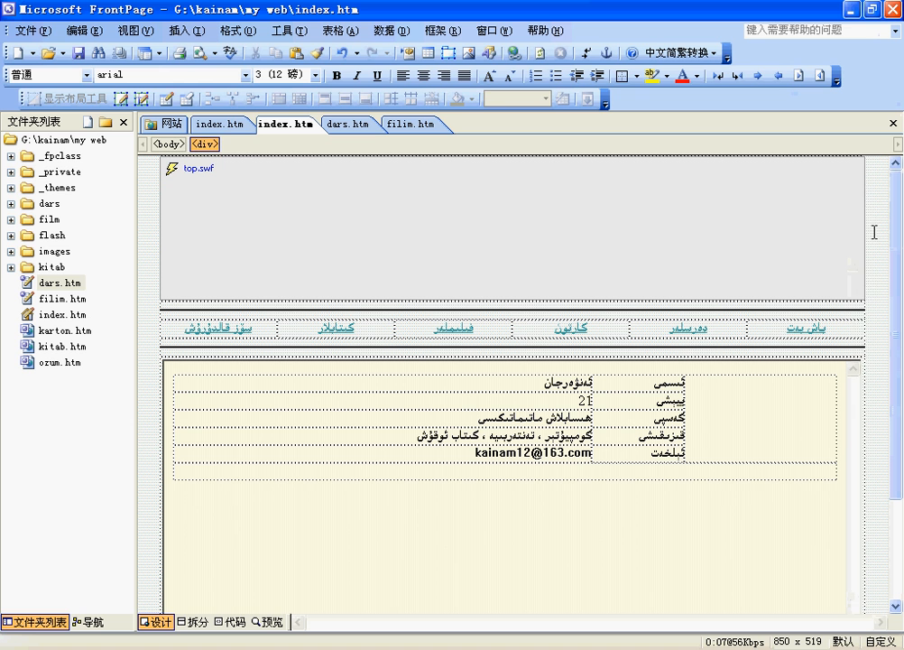
click(871, 288)
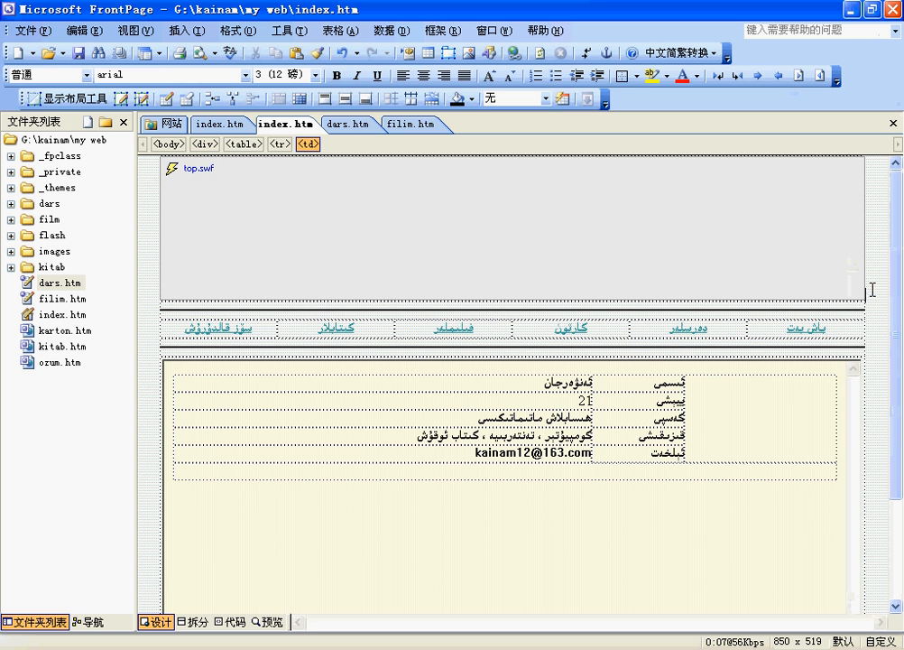
click(186, 30)
click(192, 256)
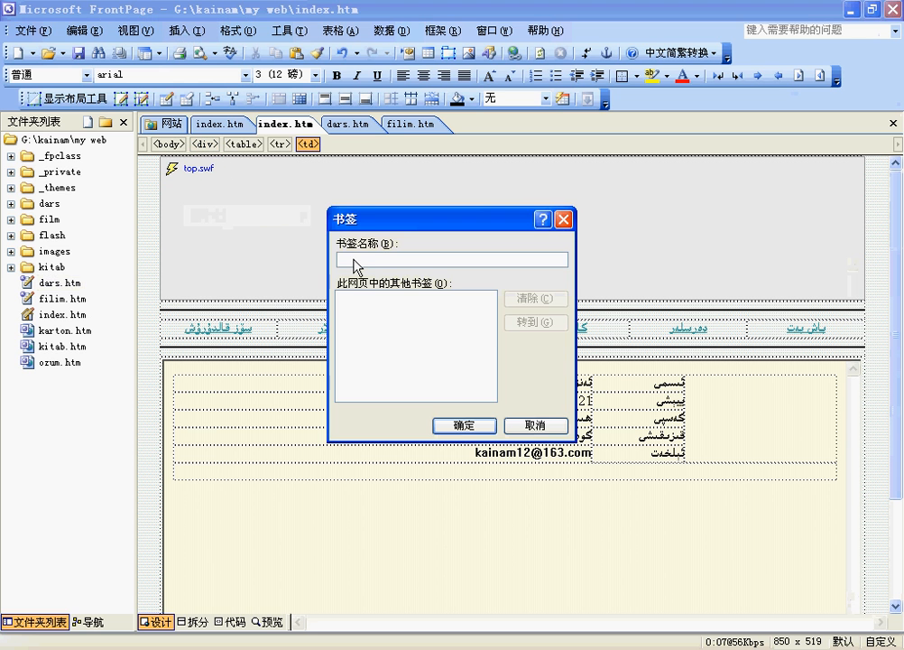
text(top)
click(458, 424)
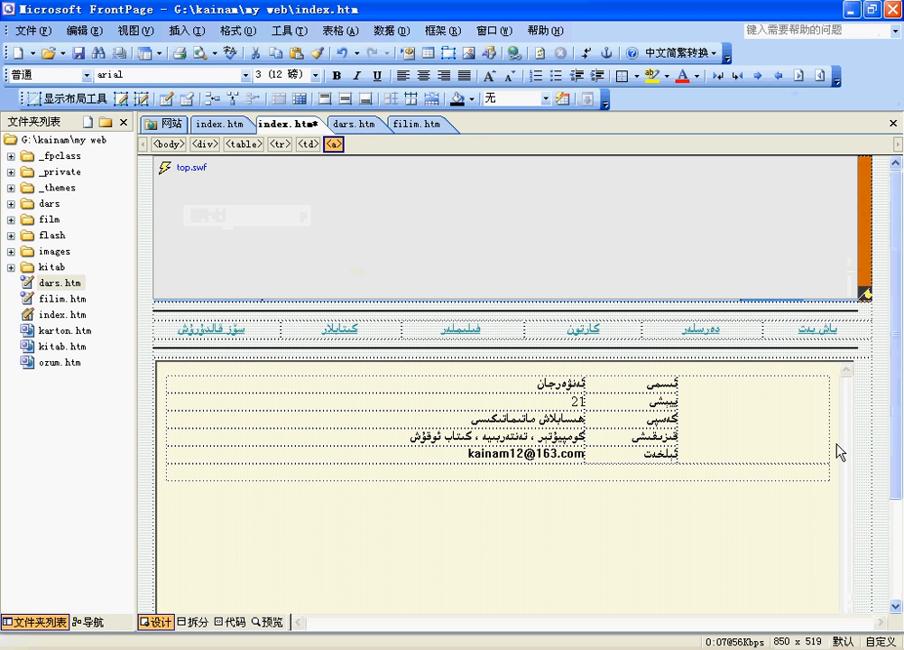
- Add the text "top" on the empty line below the inline frame at the end of the page
drag(896, 413, 896, 554)
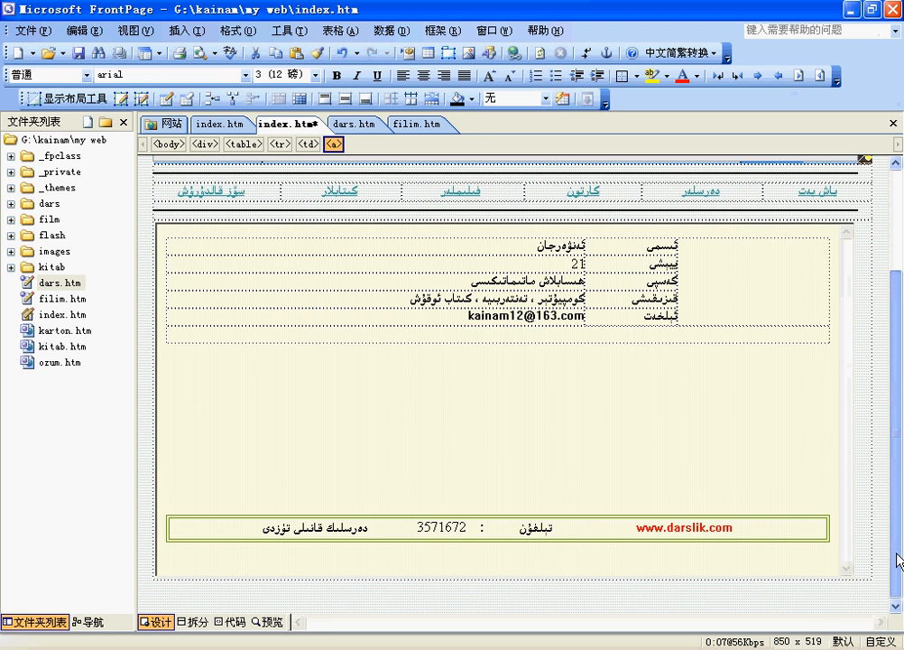
click(155, 607)
text(top)
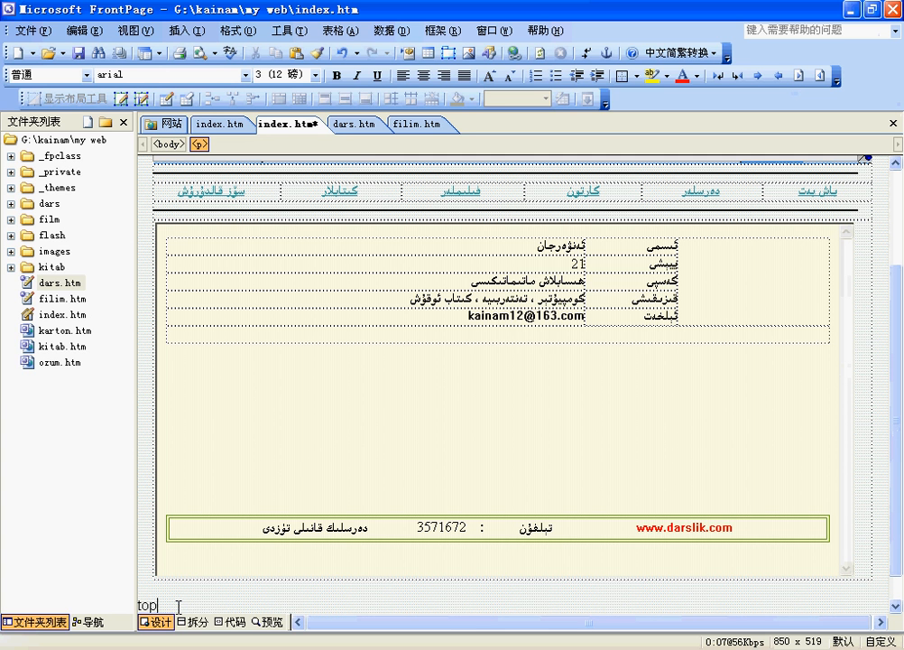
- Link the word top at the end of the page to the top bookmark in this document
double_click(147, 605)
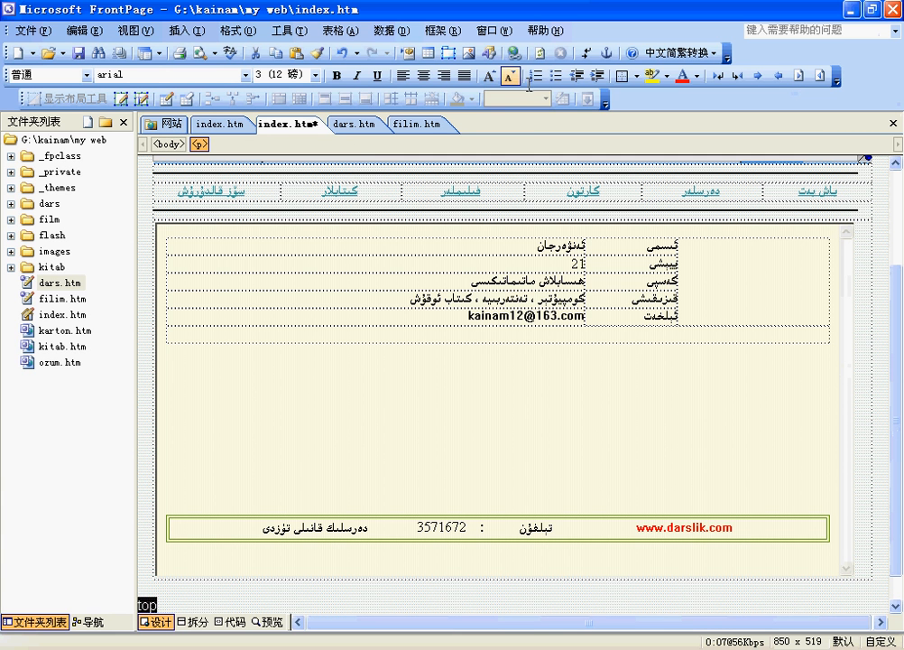
click(514, 52)
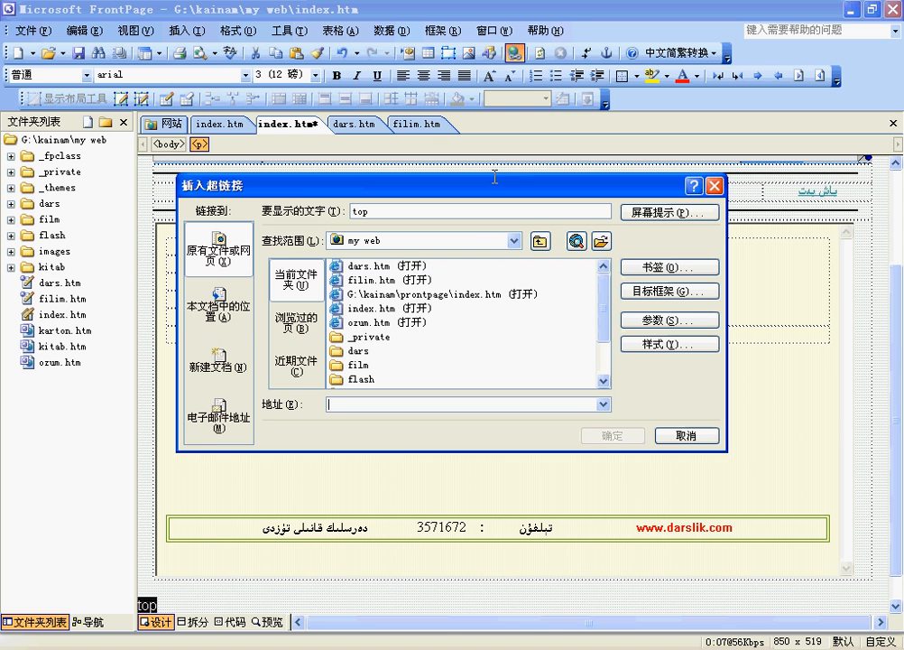
click(219, 307)
click(308, 265)
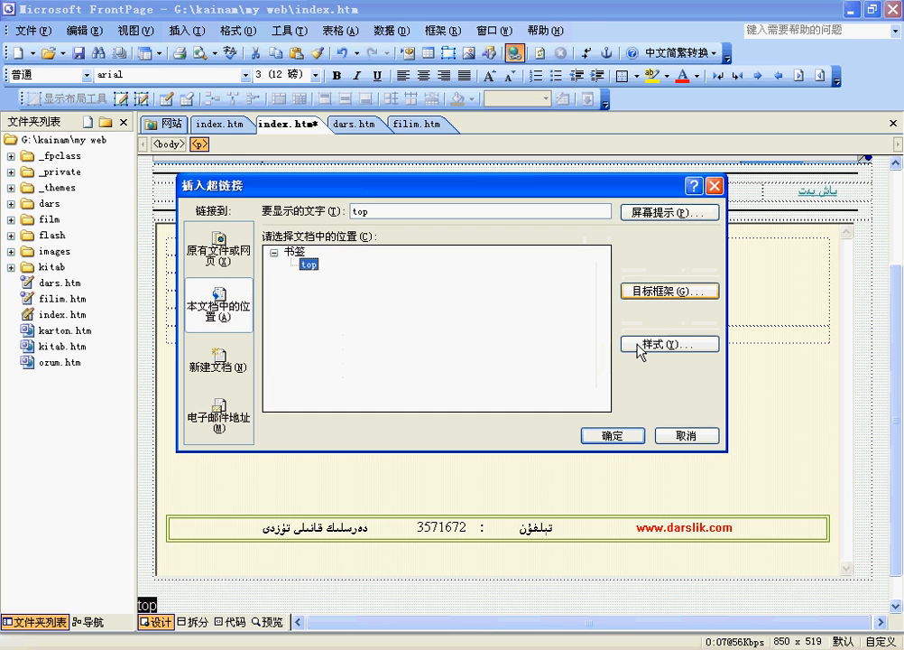
click(610, 435)
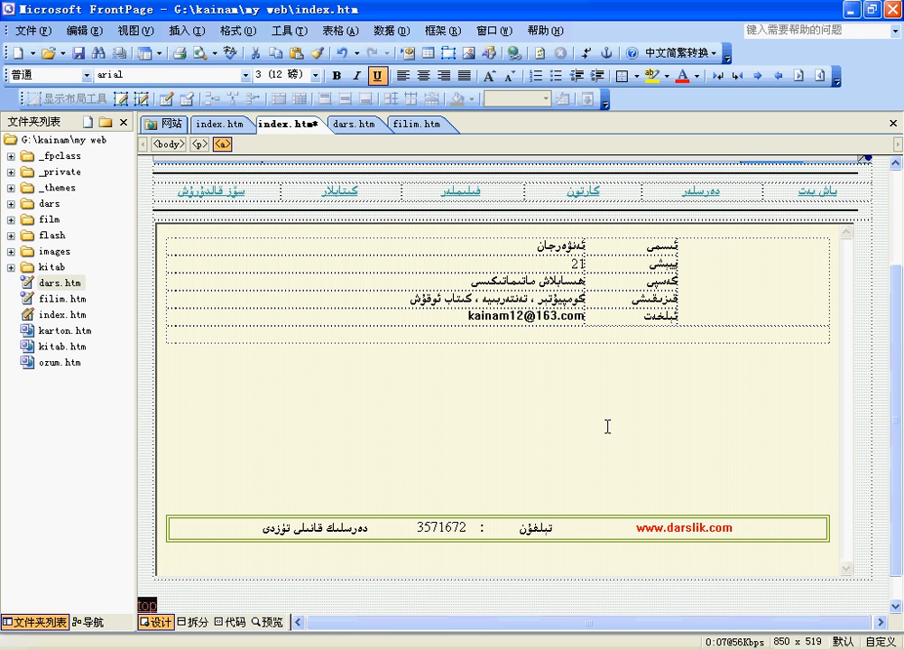
- Switch to Internet Explorer, refresh index.htm and test the top link at the end of the page
key(F12)
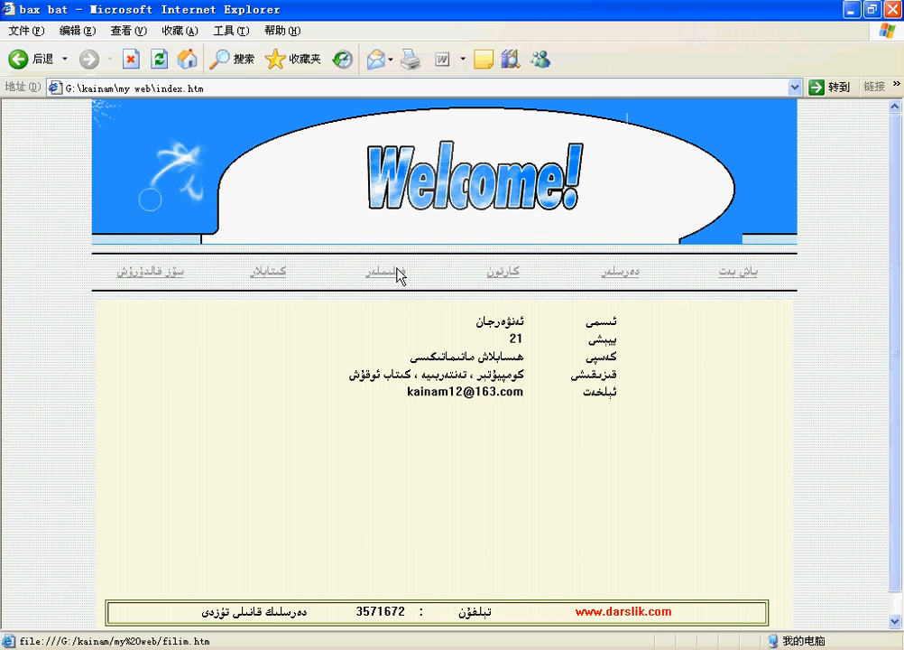
click(160, 59)
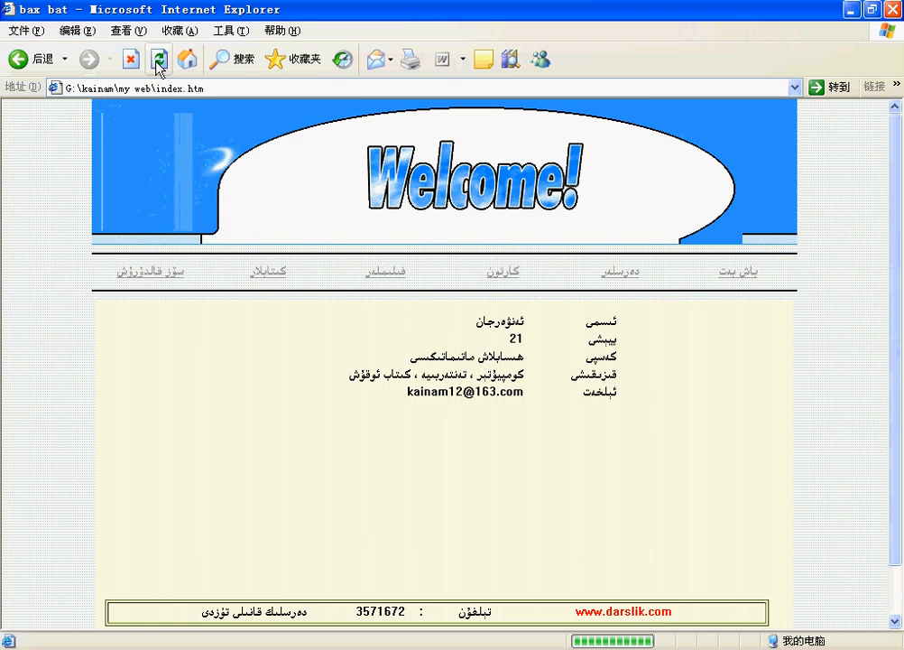
scroll(821, 375, down, 1)
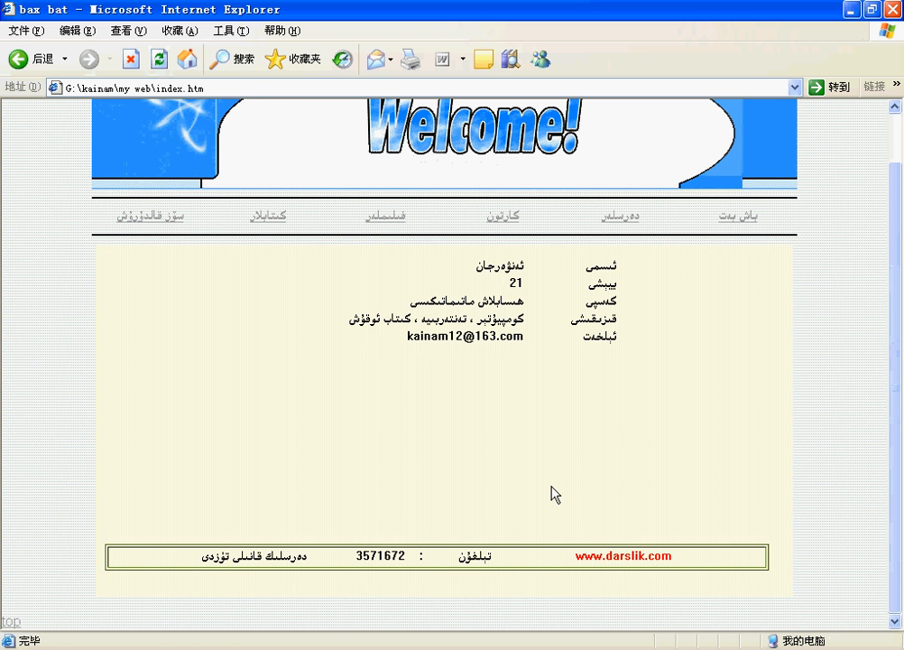
click(9, 621)
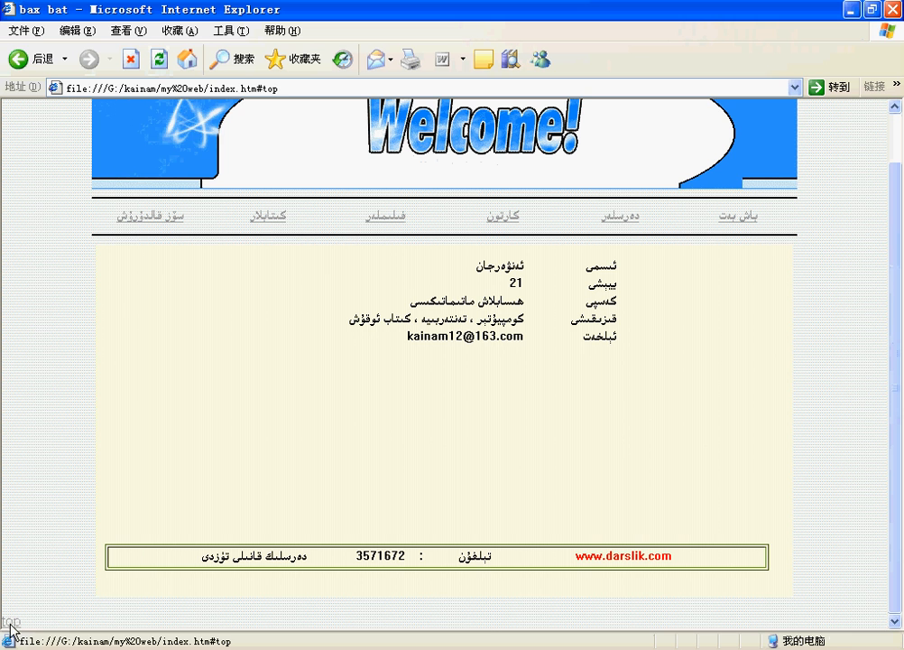
- Switch to FrontPage, check which bookmark the top hyperlink points to, and reconfirm the link
click(420, 648)
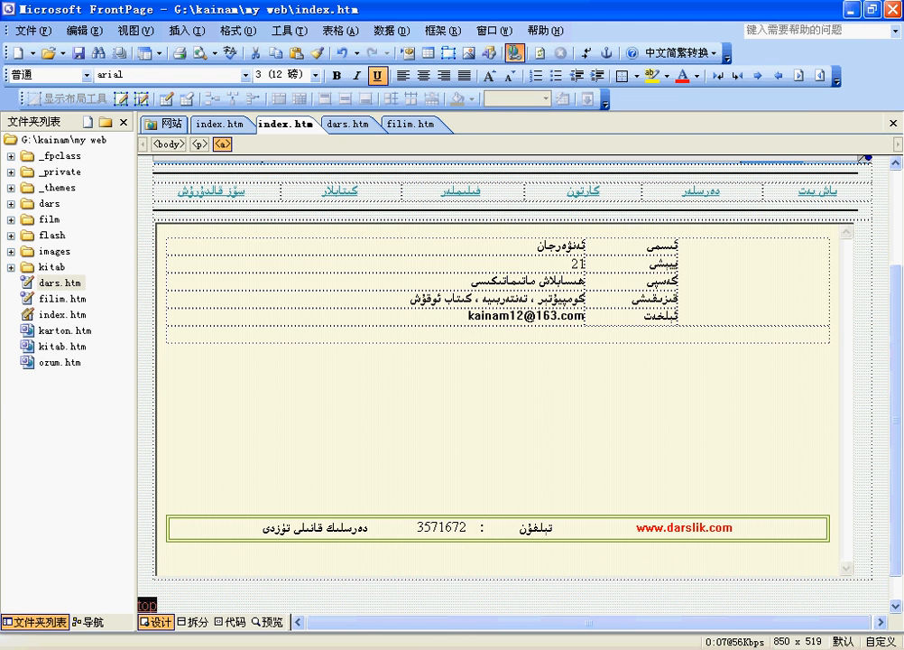
click(513, 52)
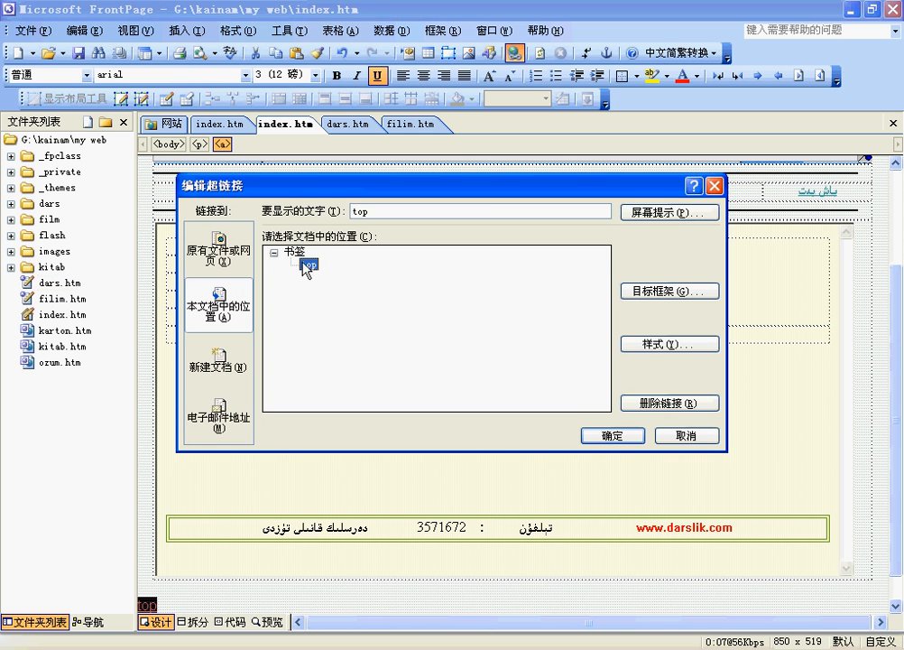
click(613, 435)
click(506, 408)
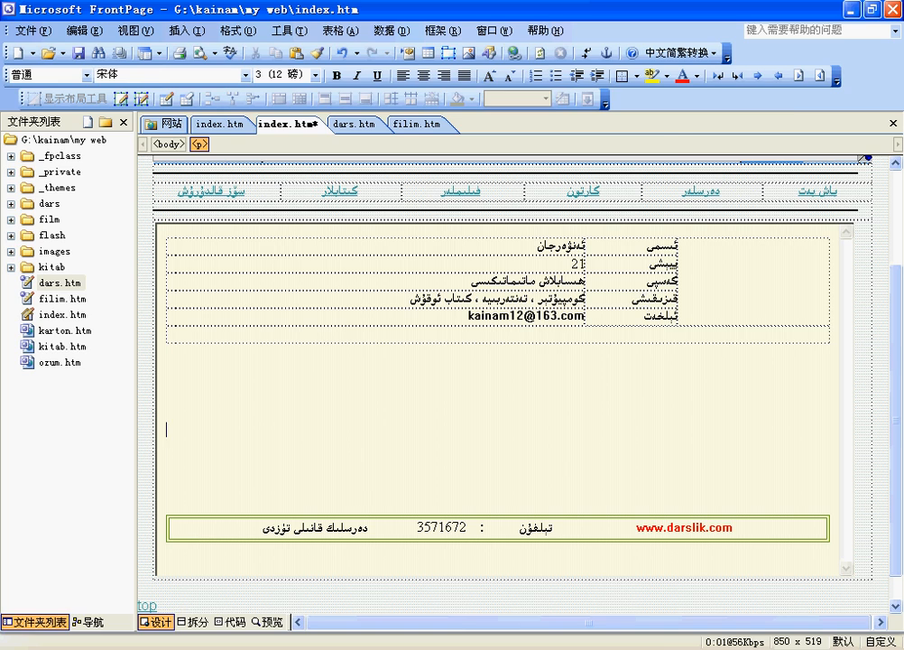
- Switch to Internet Explorer and test the دەرسلەر, كارتون, فىلىملەر and كىتابلار navigation links twice in the inline frame
key(F12)
click(619, 218)
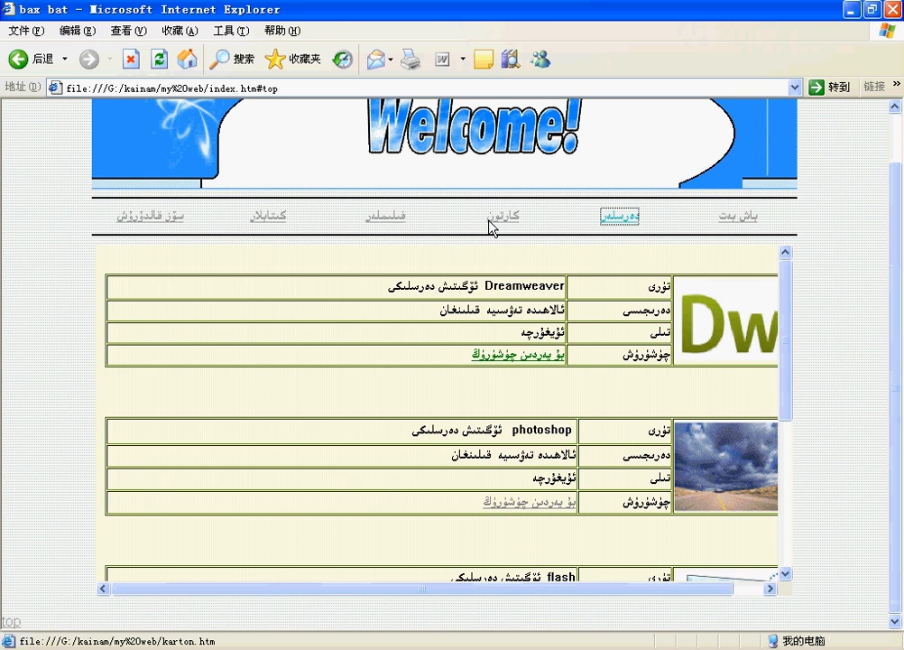
click(500, 218)
click(388, 219)
click(263, 219)
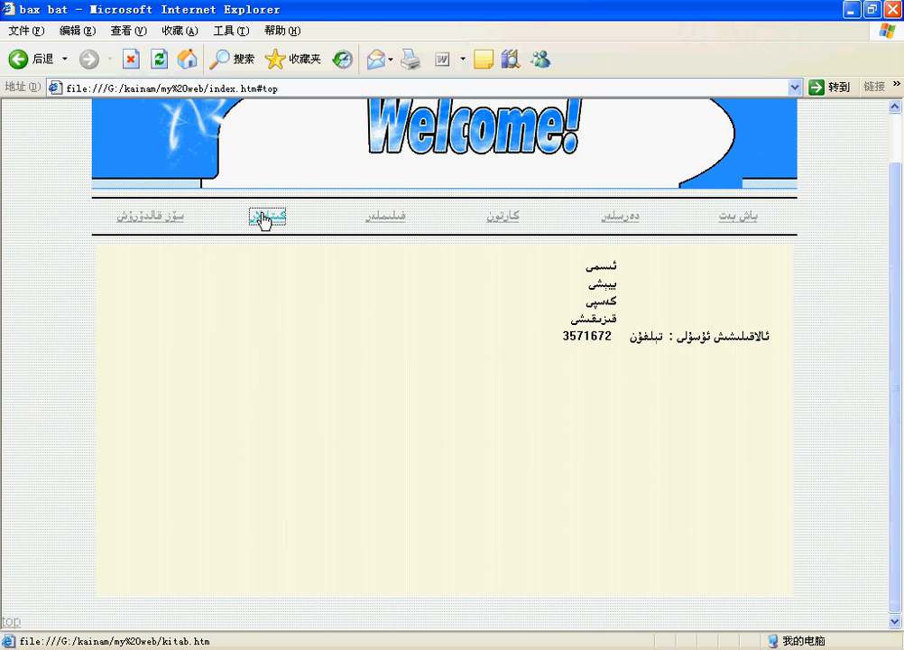
click(619, 219)
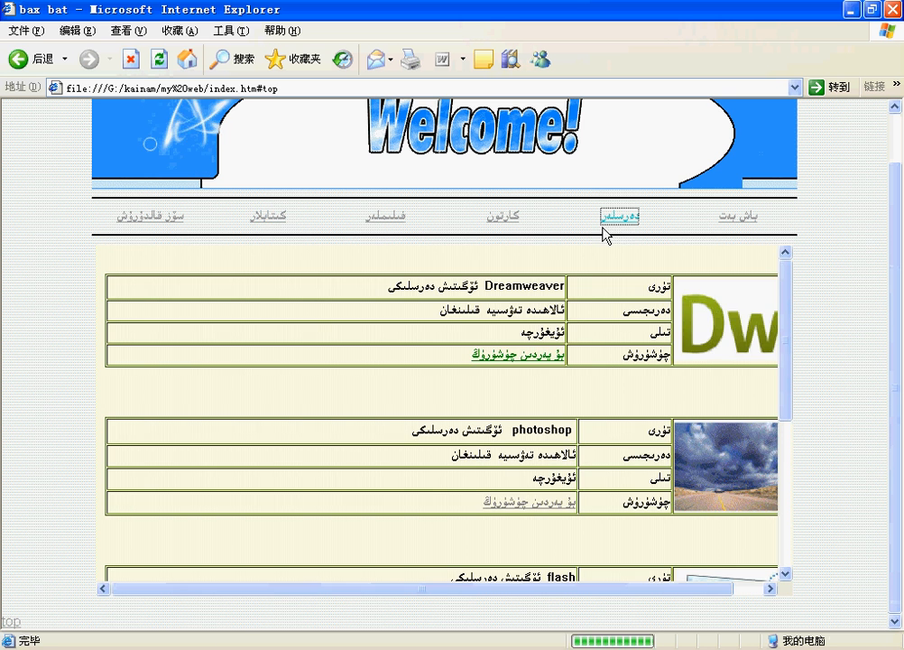
mouse_move(784, 339)
mouse_down()
mouse_move(784, 393)
mouse_move(783, 318)
mouse_up()
click(500, 217)
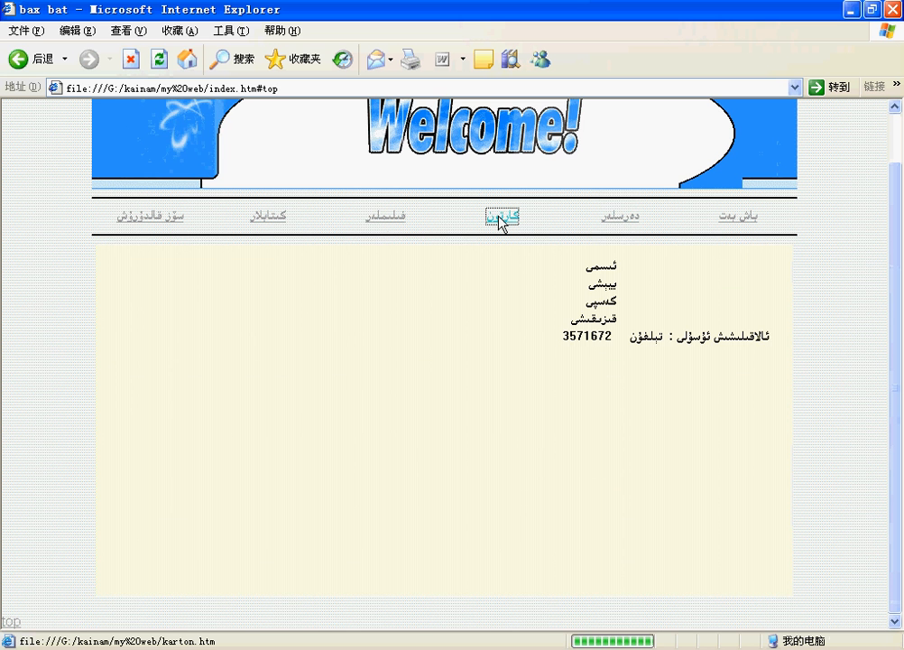
click(371, 226)
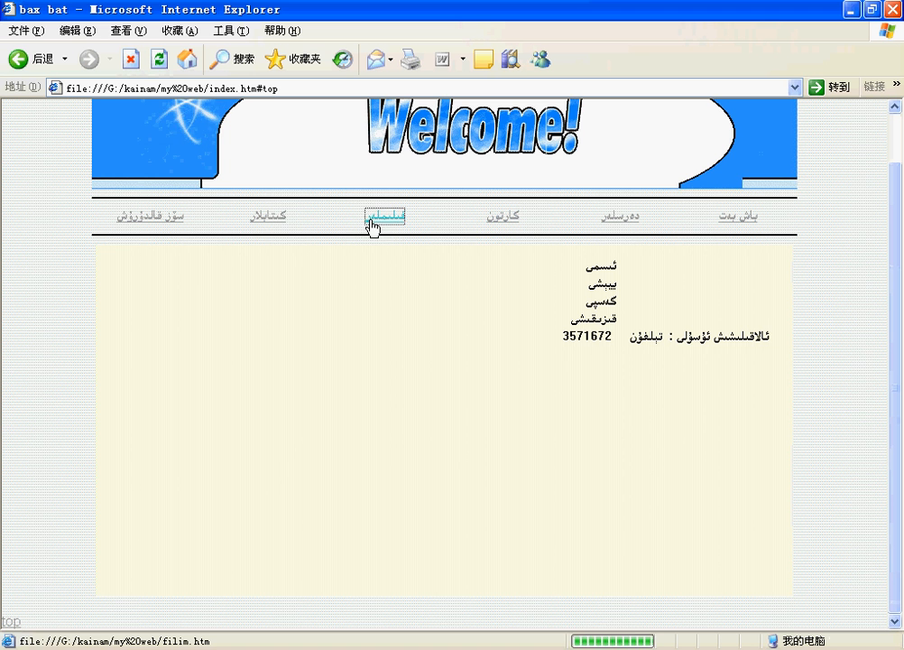
click(269, 220)
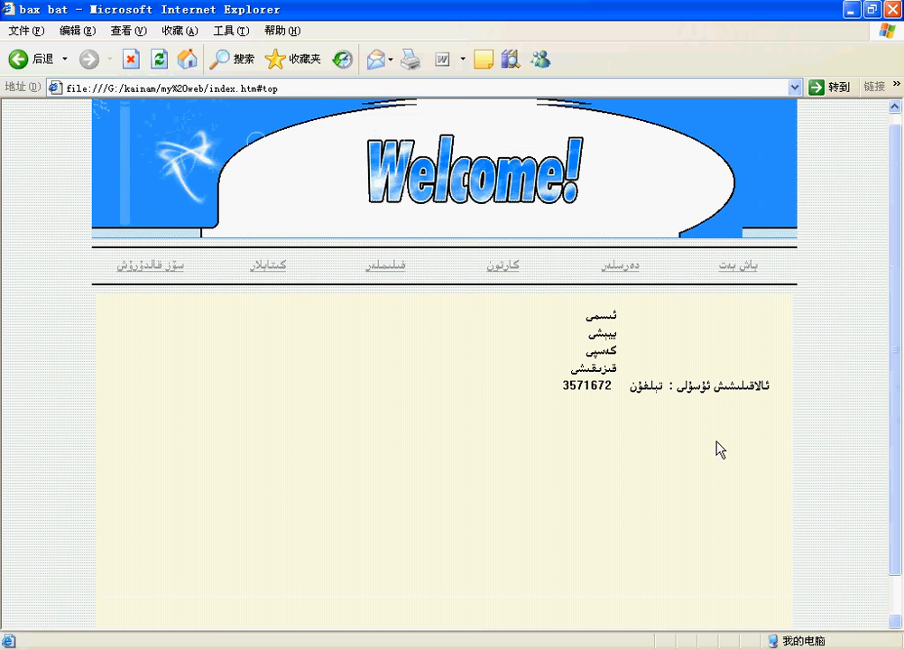